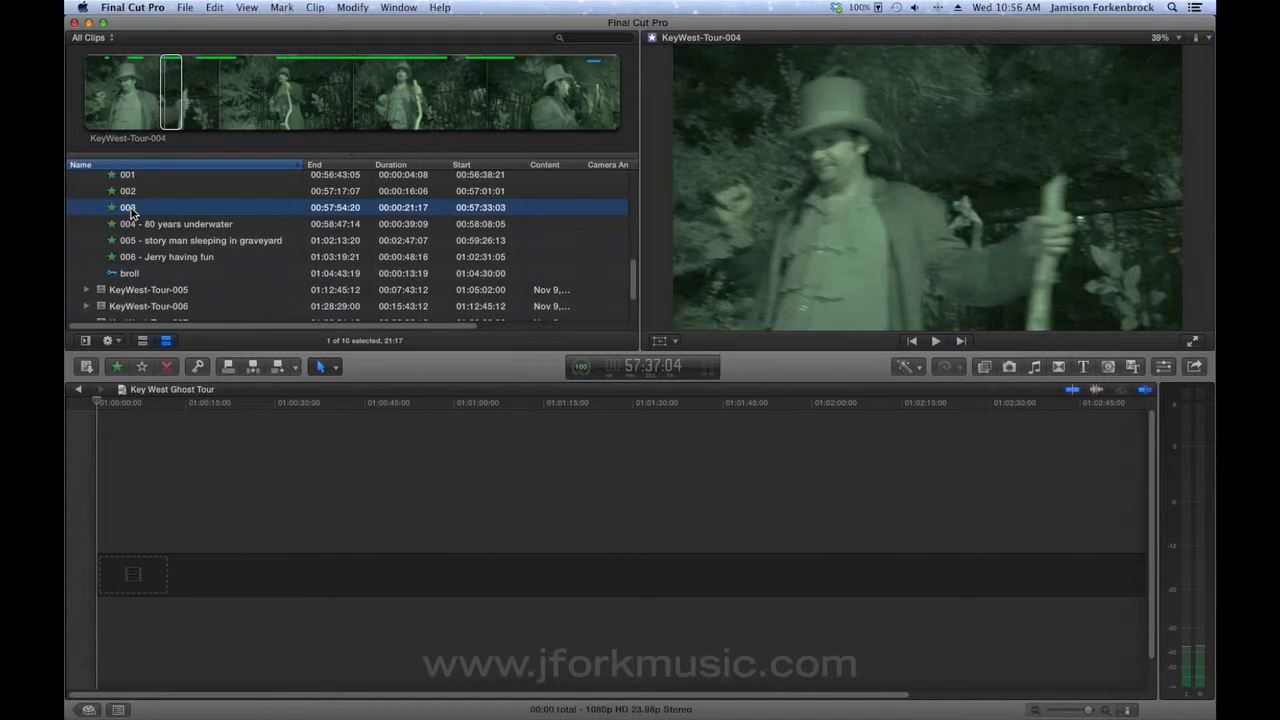
# Step: Insert favorite 003 of KeyWest-Tour-004 into the empty timeline and connect the broll clip above it near its end
pyautogui.press('w')
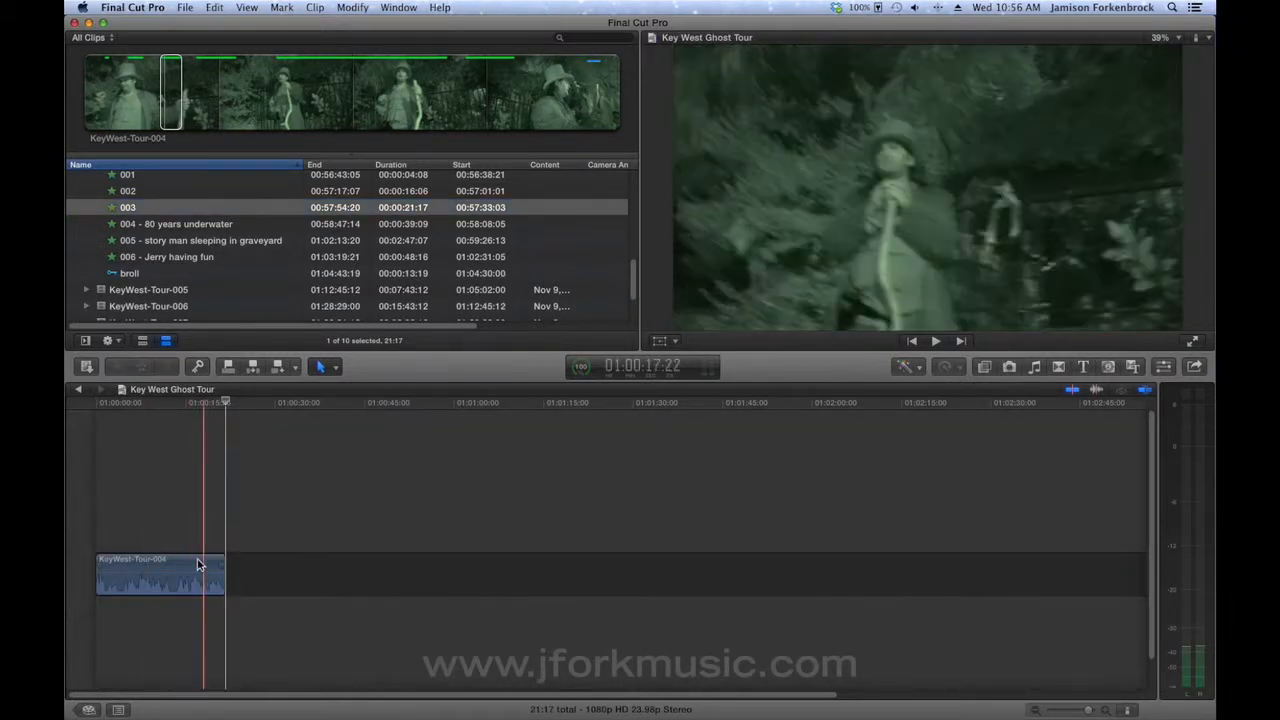
pyautogui.click(196, 566)
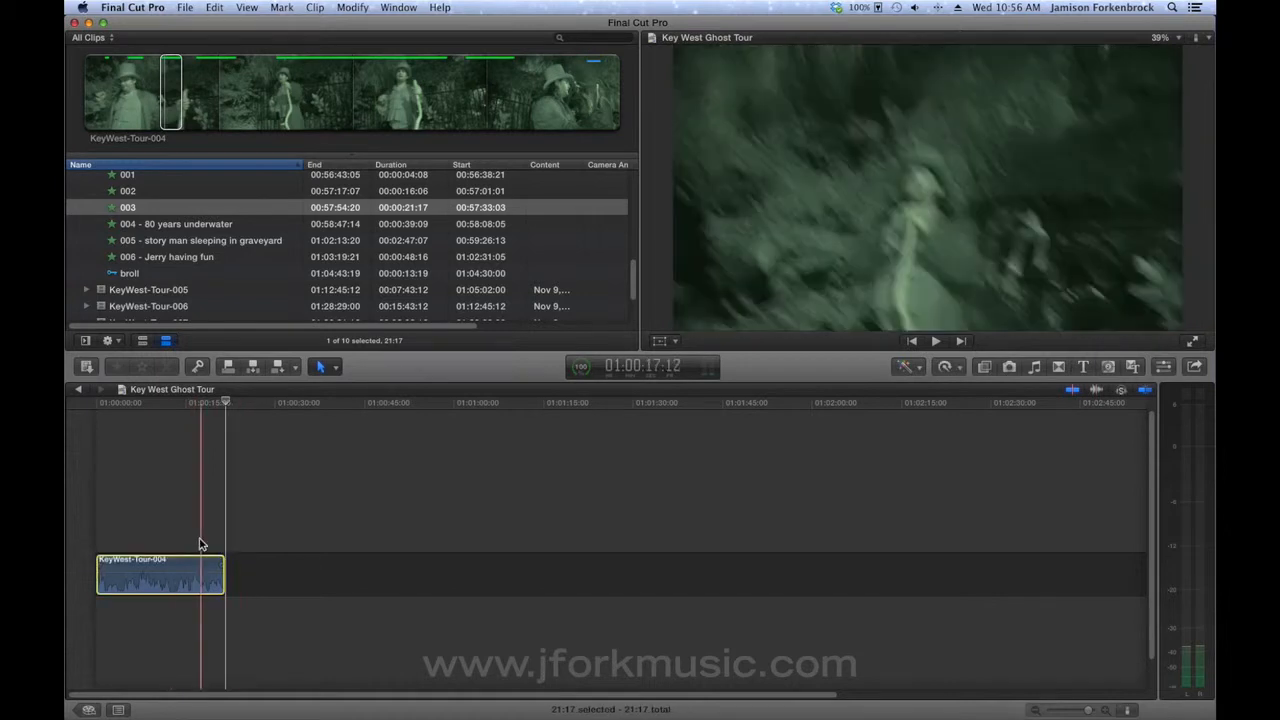
pyautogui.click(128, 274)
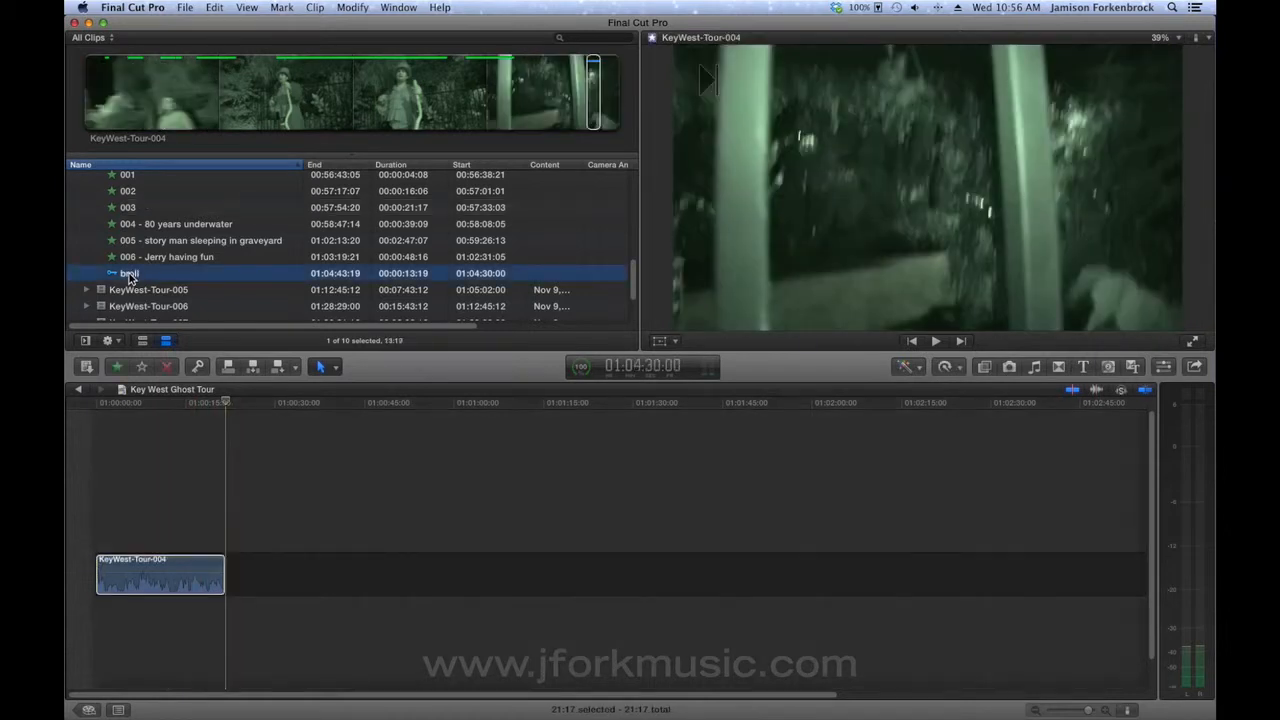
pyautogui.click(178, 402)
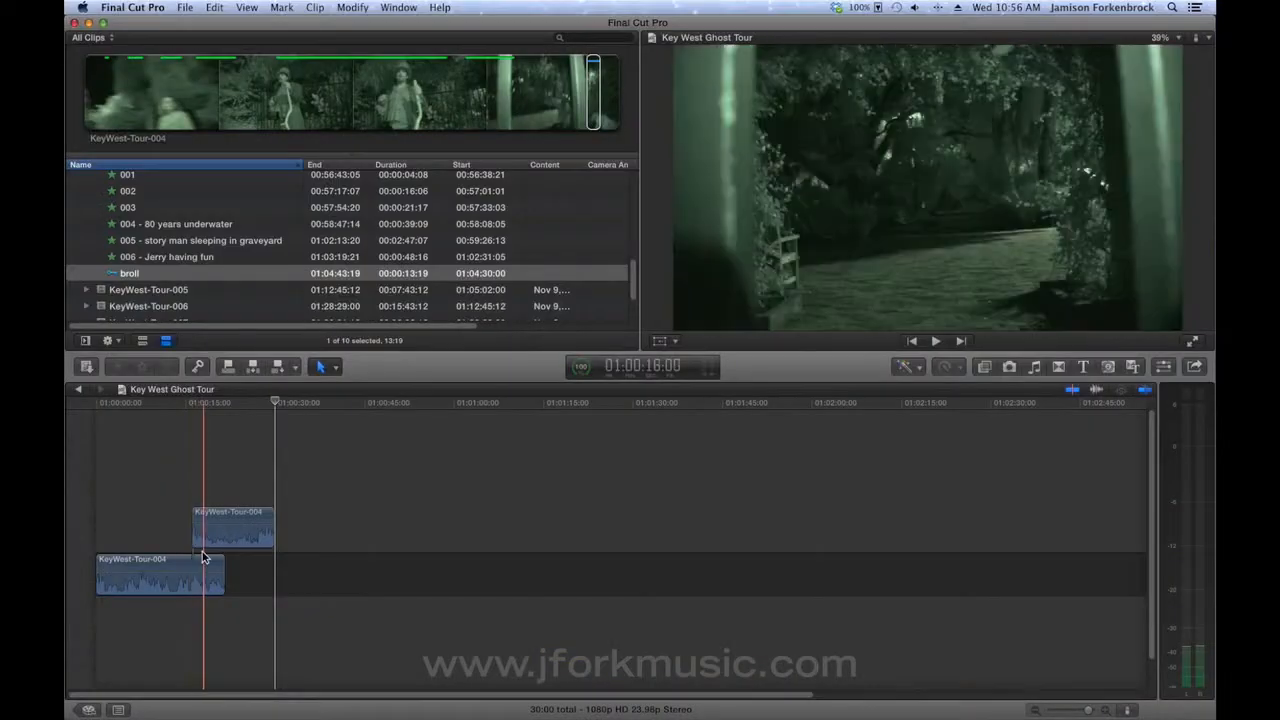
# Step: Move the connected broll clip earlier so it starts at about 01:00:03:18 over the primary clip, and play the overlap
pyautogui.press('space')
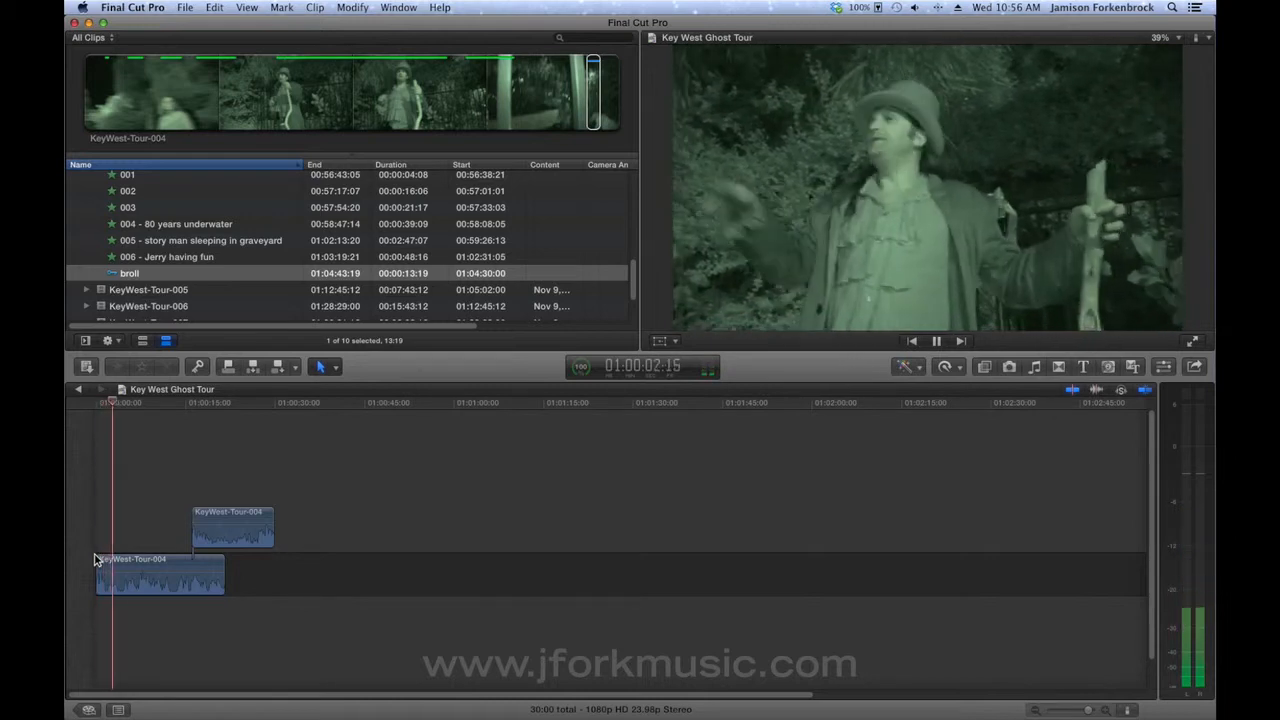
pyautogui.press('space')
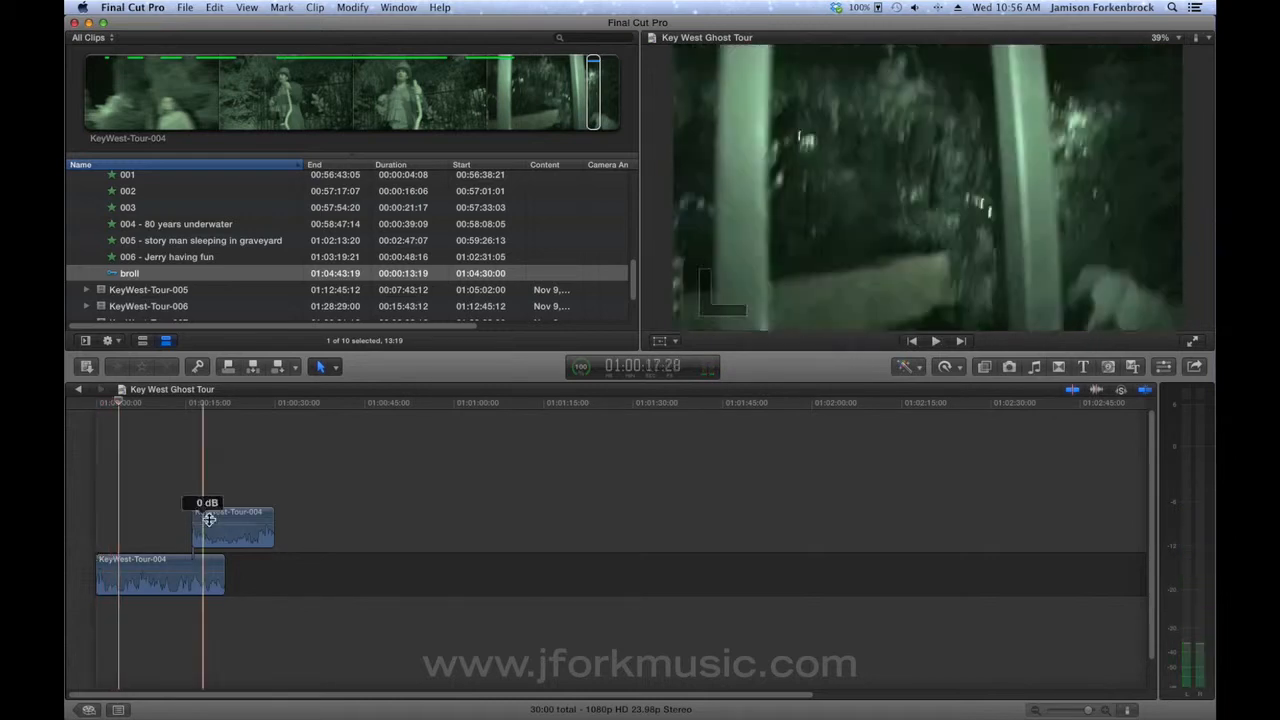
pyautogui.moveTo(215, 519); pyautogui.dragTo(143, 519)
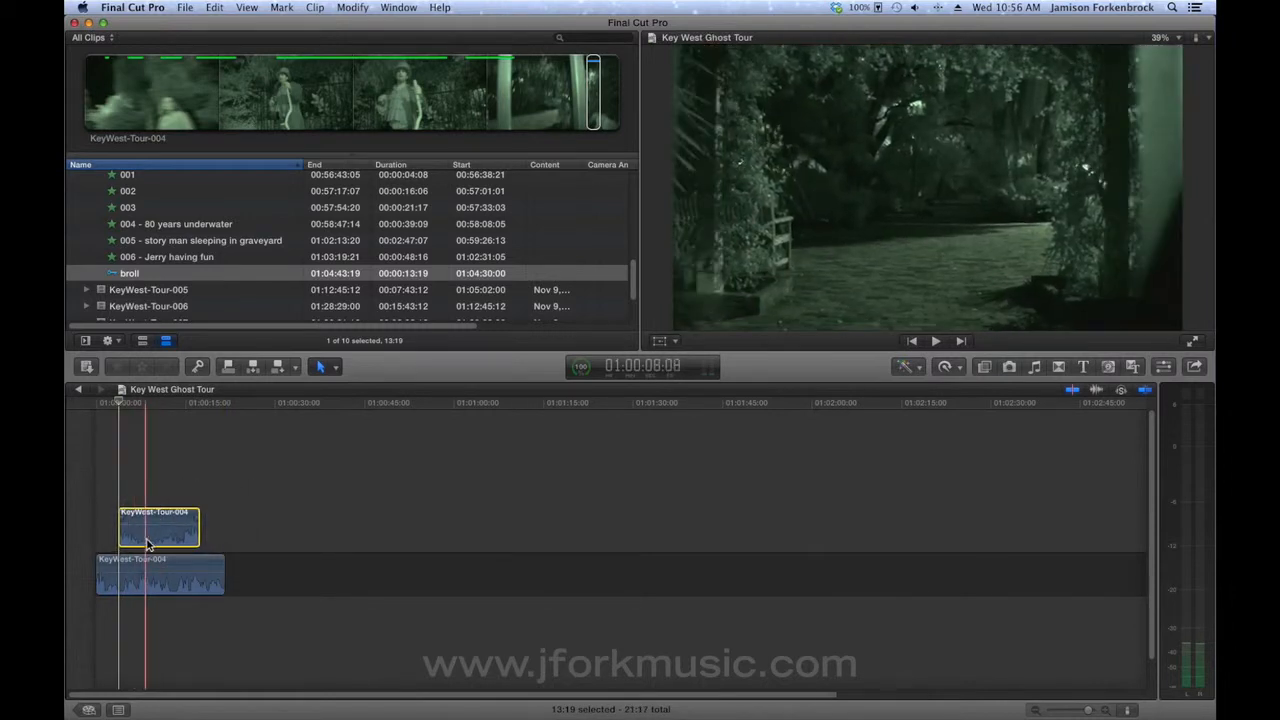
pyautogui.press('space')
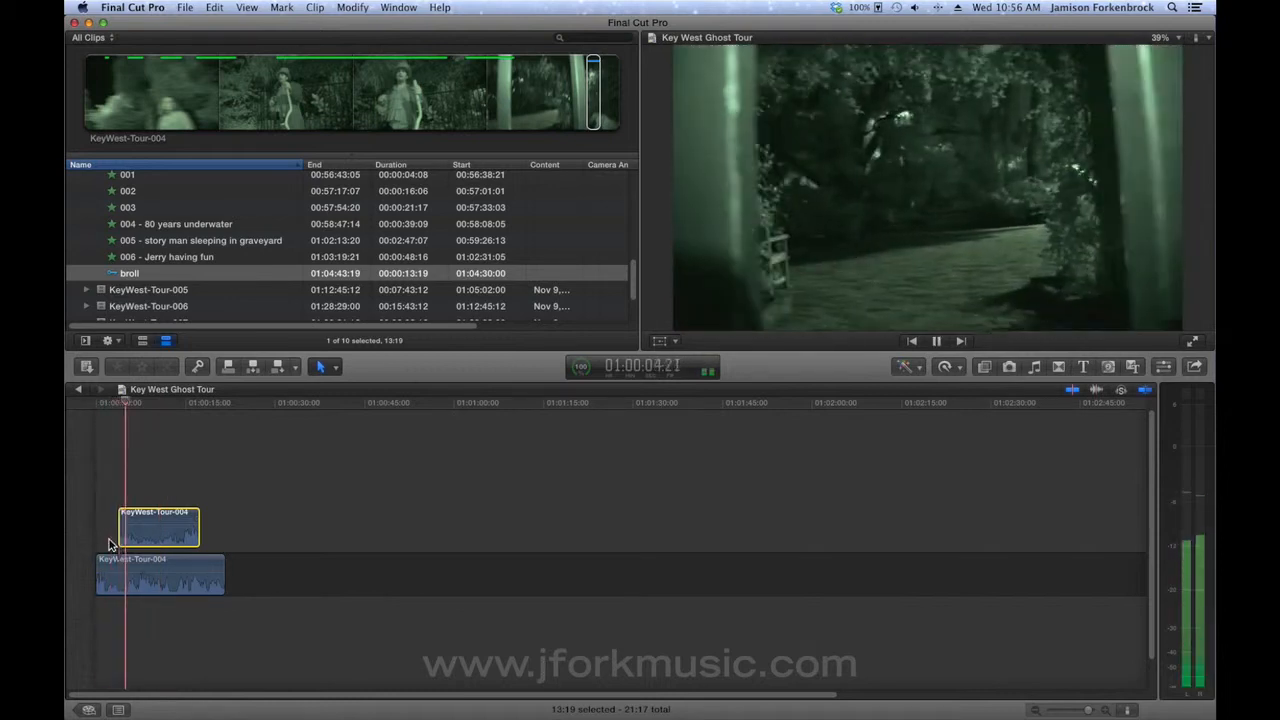
pyautogui.press('space')
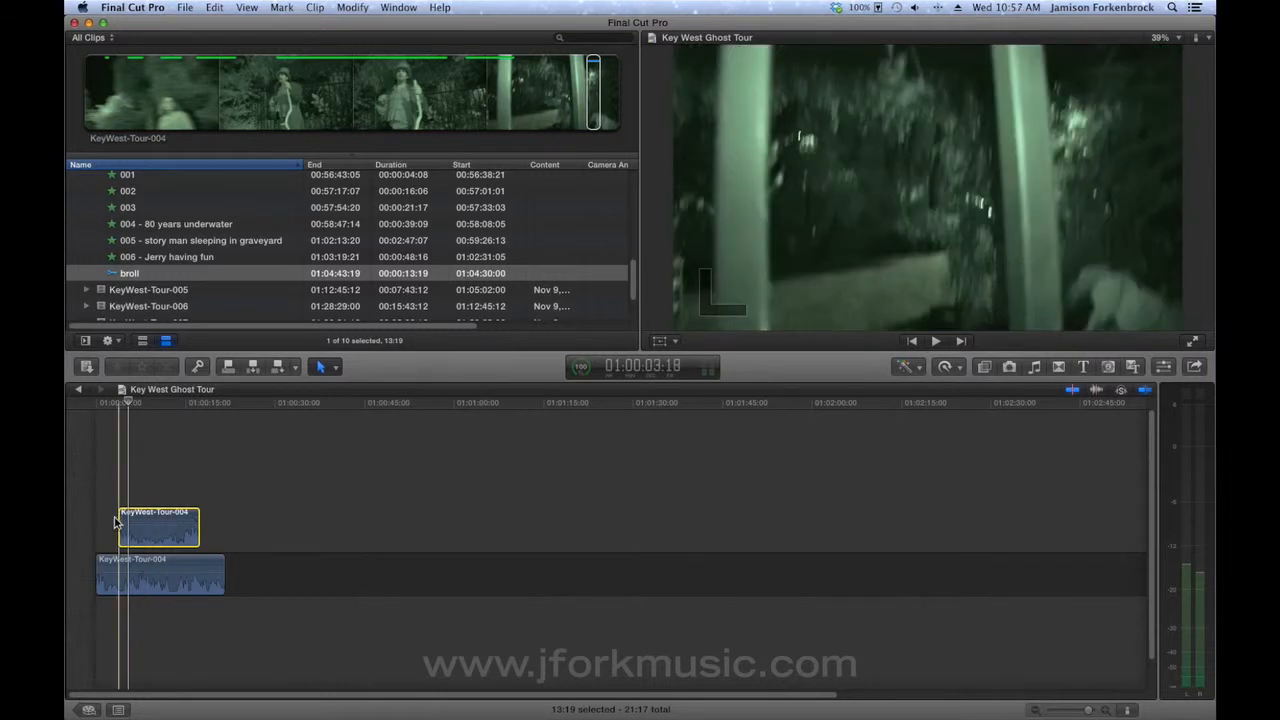
# Step: Detach the audio from the connected broll clip
pyautogui.moveTo(139, 540); pyautogui.dragTo(152, 511)
pyautogui.rightClick(279, 505)
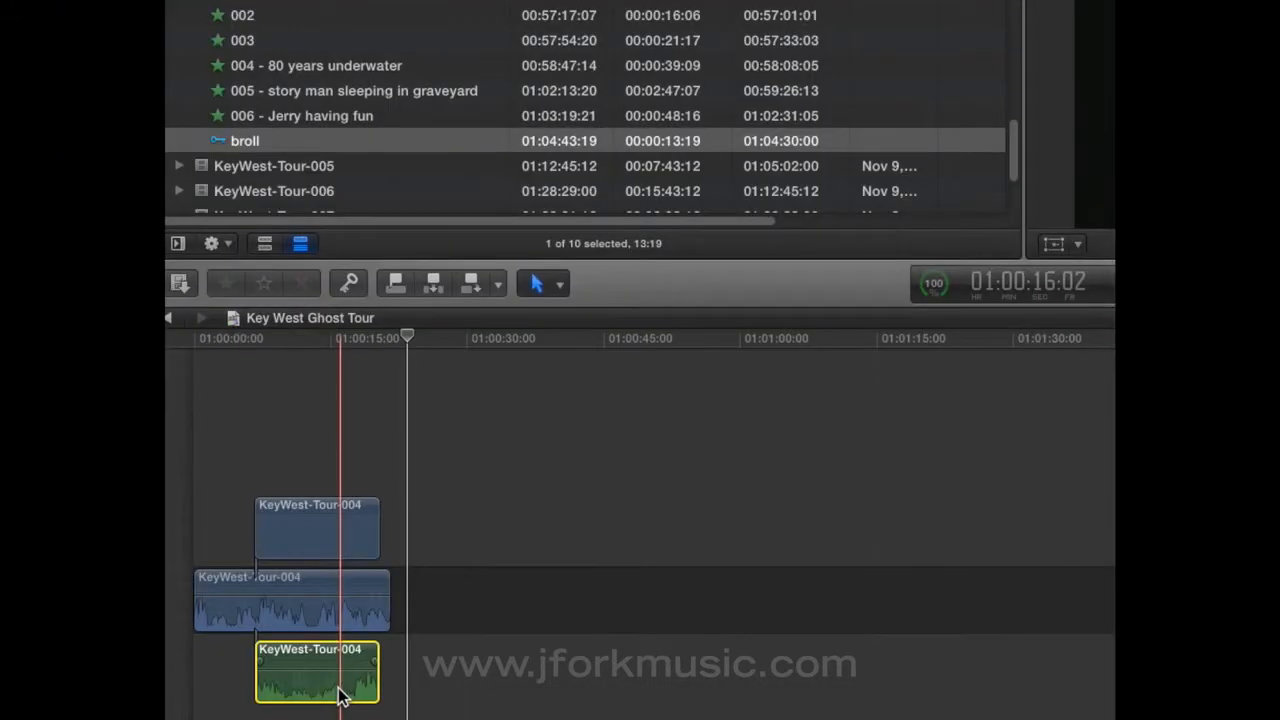
# Step: Try shifting the detached broll audio along the timeline, then undo the move
pyautogui.moveTo(181, 636); pyautogui.dragTo(156, 638)
pyautogui.moveTo(309, 700); pyautogui.dragTo(352, 697)
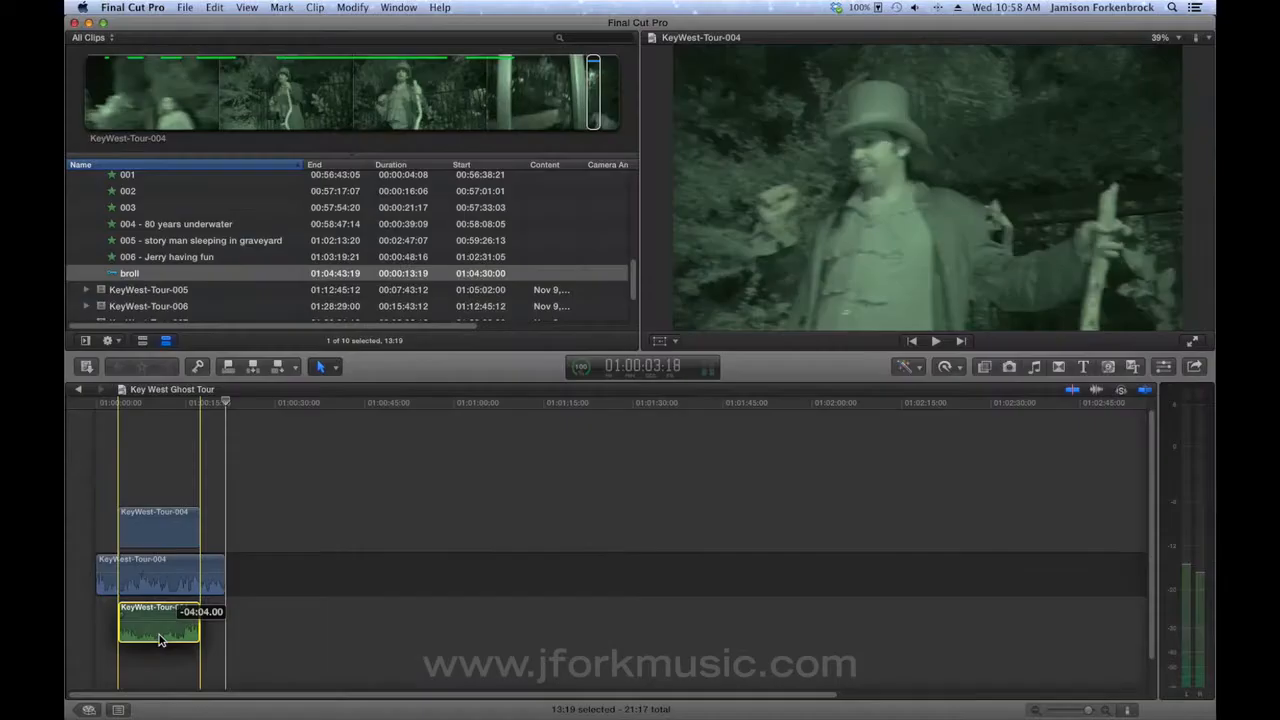
pyautogui.moveTo(158, 640)
pyautogui.mouseDown()
pyautogui.moveTo(136, 638)
pyautogui.moveTo(175, 642)
pyautogui.mouseUp()
pyautogui.press('super+z')
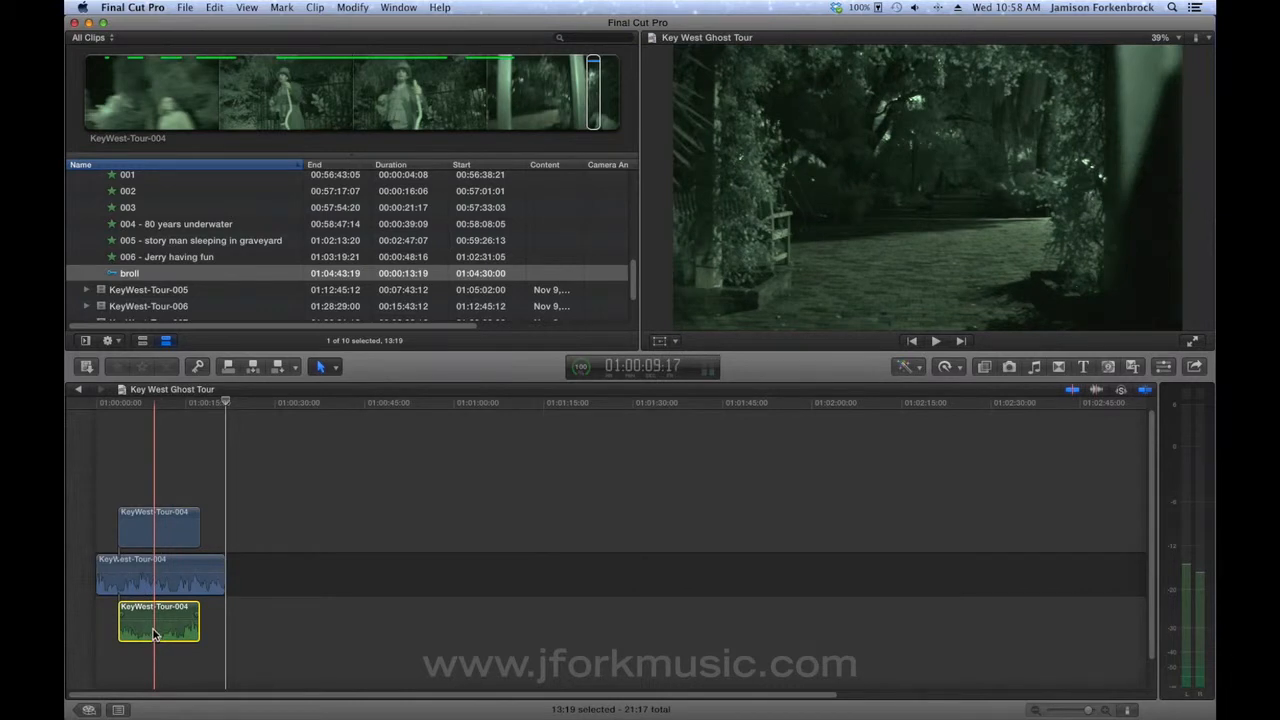
# Step: Delete the detached broll audio and play the sequence from the beginning
pyautogui.press('BackSpace')
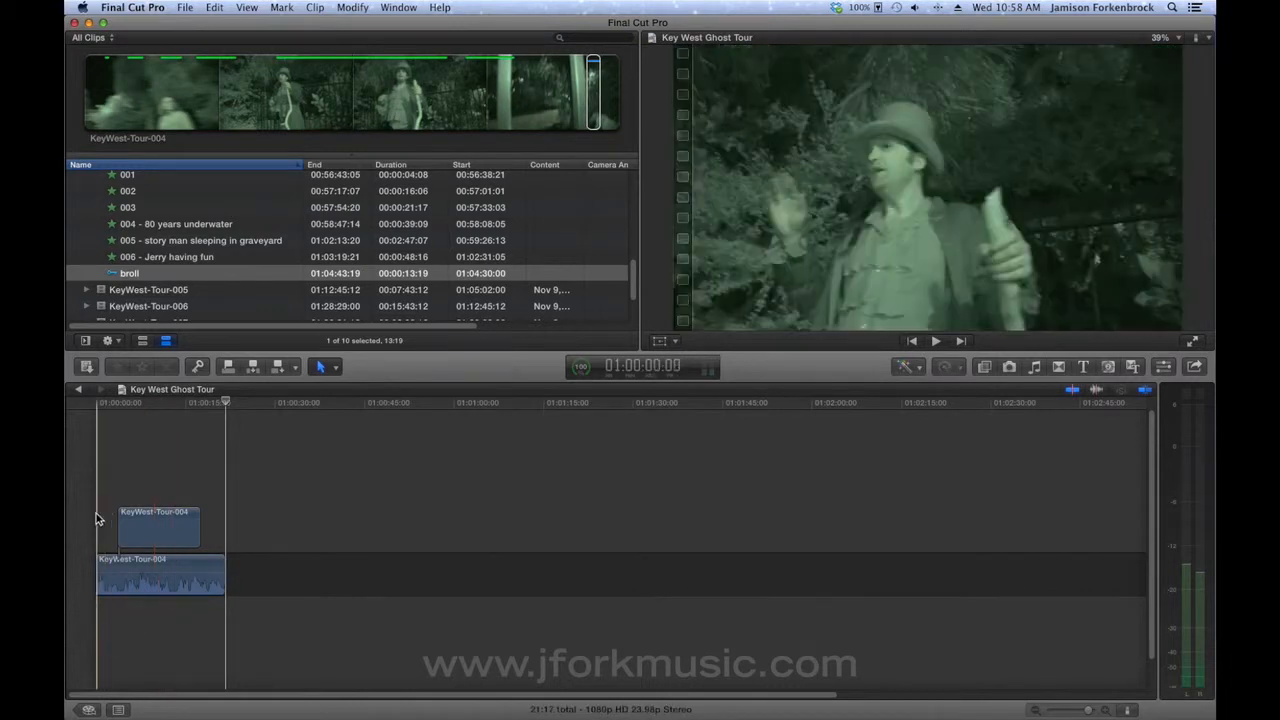
pyautogui.press('space')
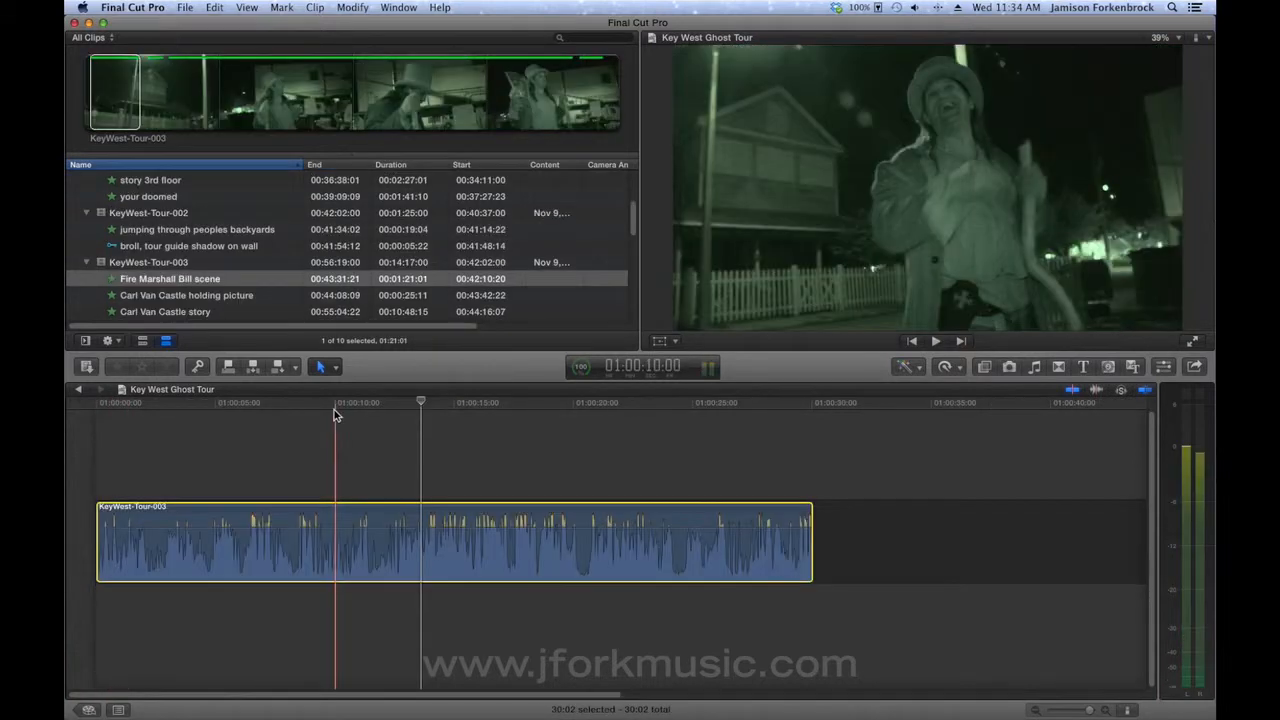
# Step: Play the KeyWest-Tour-003 clip to check its peaking audio and lower its volume to -3 dB
pyautogui.press('space')
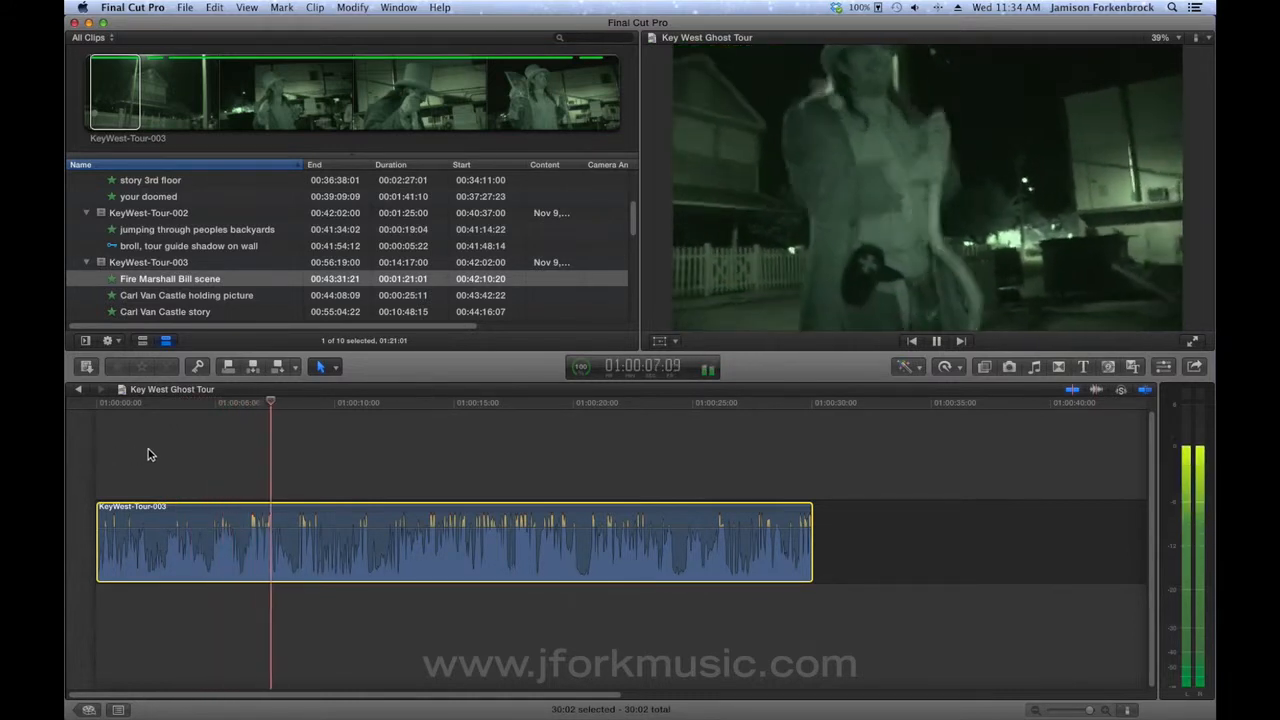
pyautogui.press('space')
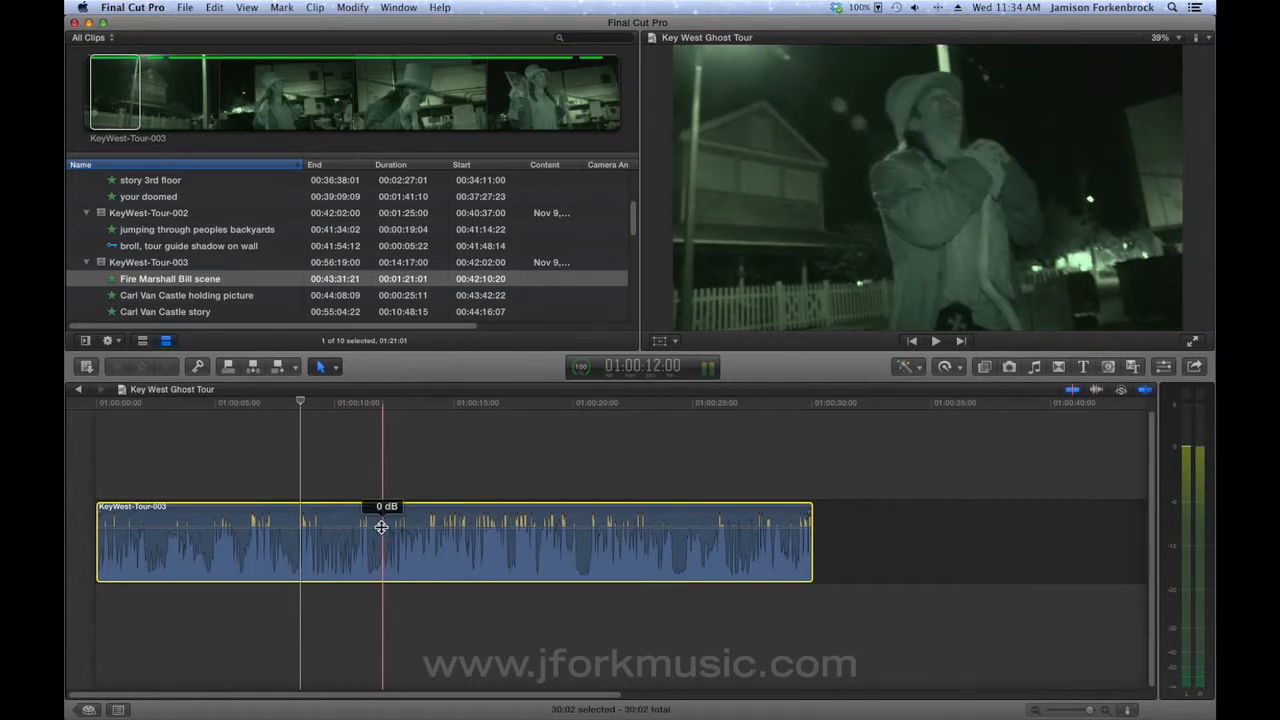
pyautogui.moveTo(381, 527)
pyautogui.mouseDown()
pyautogui.moveTo(372, 541)
pyautogui.moveTo(375, 531)
pyautogui.mouseUp()
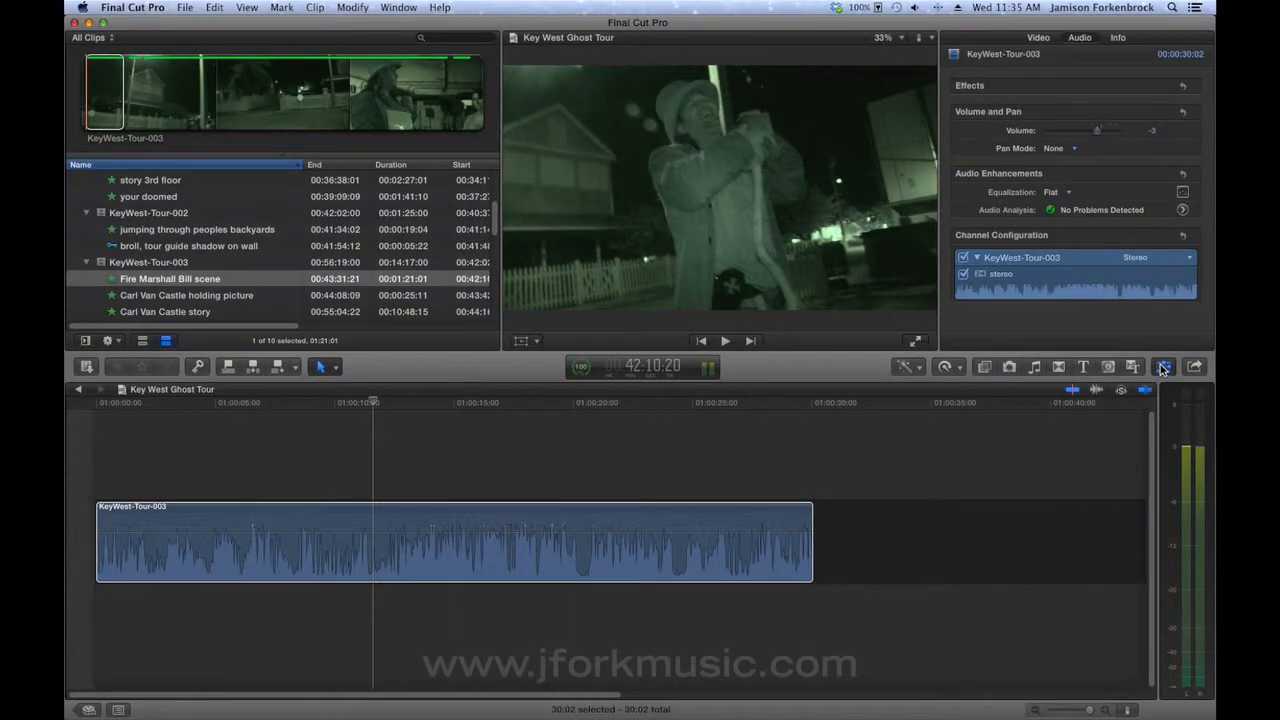
# Step: Inspect the video and audio properties of the KeyWest-Tour-003 clip
pyautogui.click(1162, 369)
pyautogui.click(1162, 369)
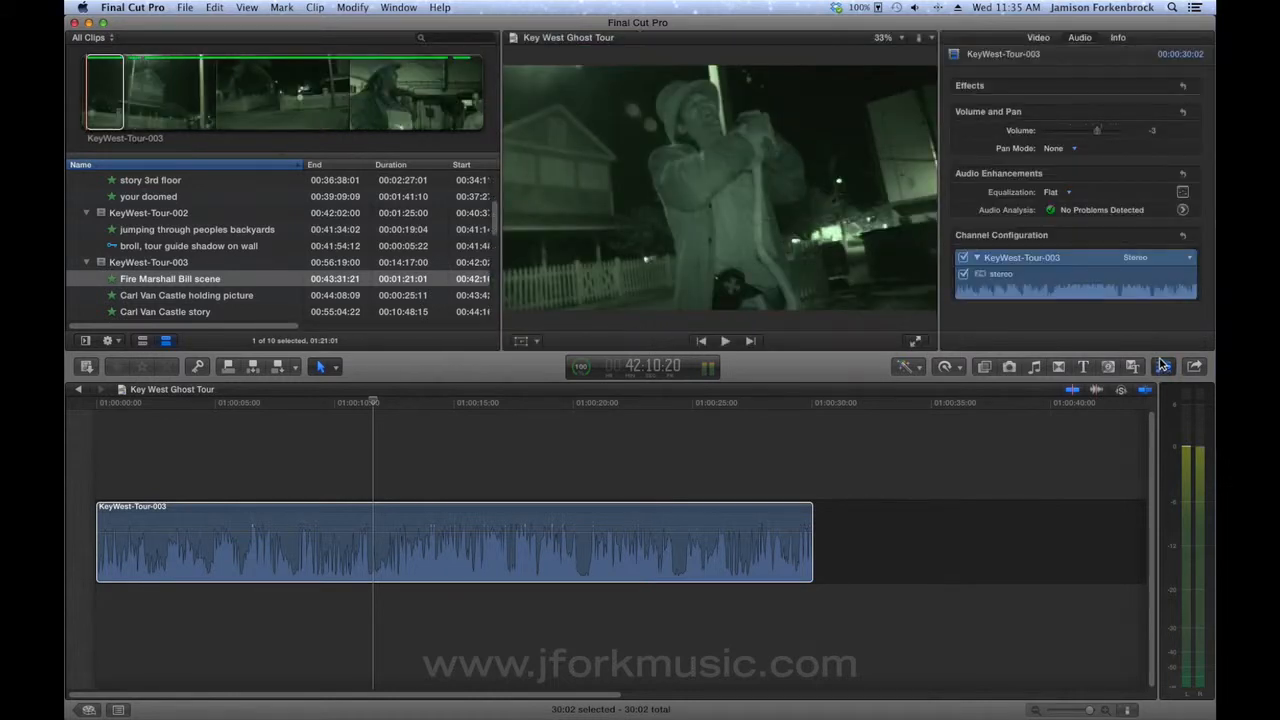
pyautogui.click(1038, 38)
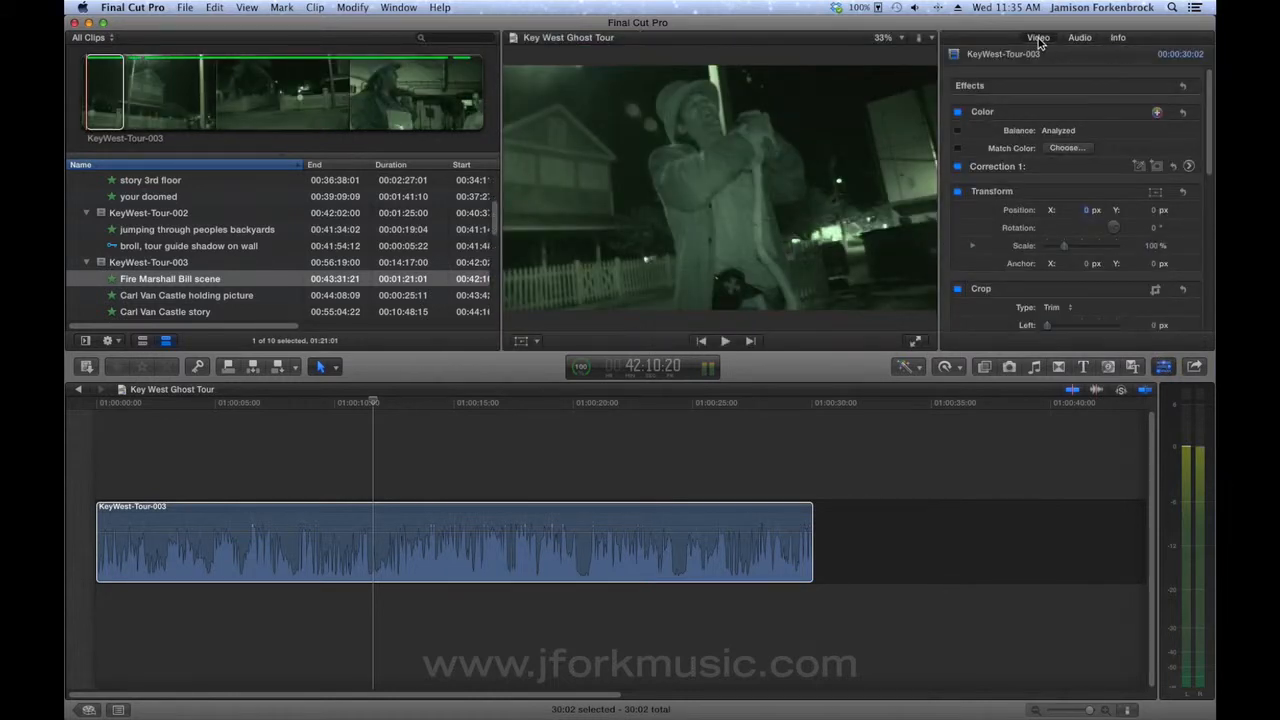
pyautogui.click(1079, 38)
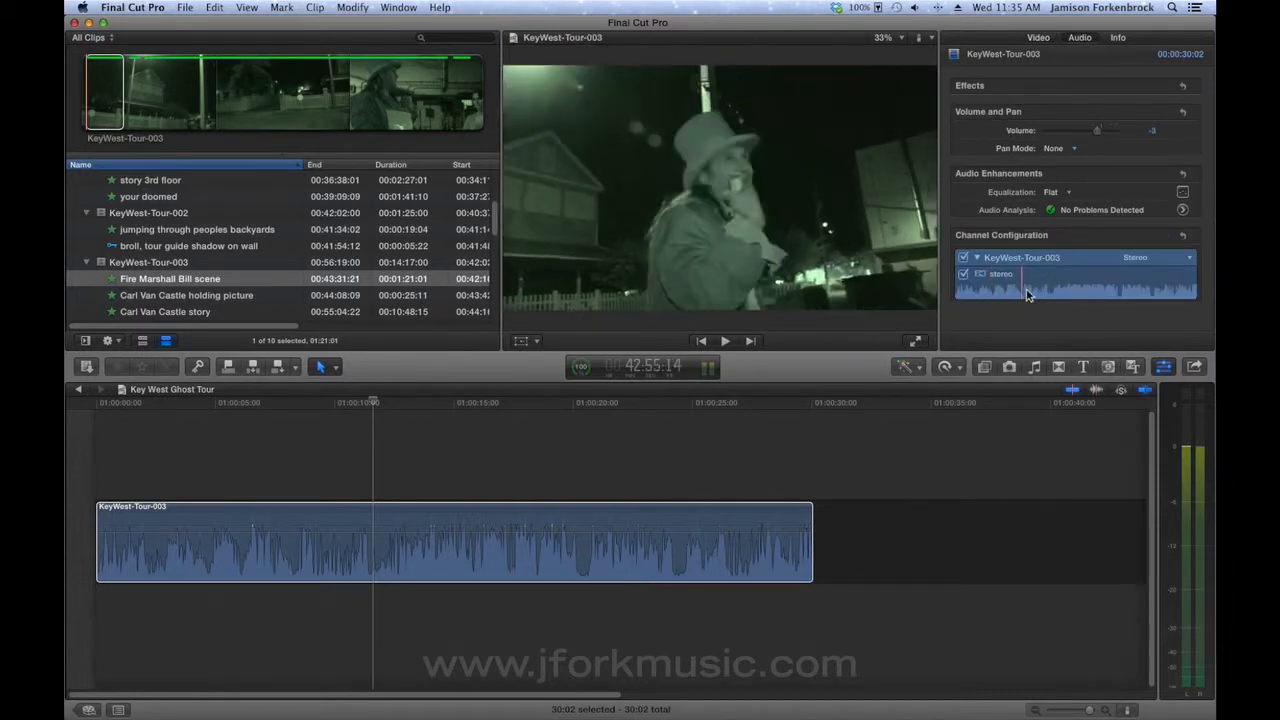
# Step: Set the clip's audio channel configuration to Dual Mono
pyautogui.click(1170, 258)
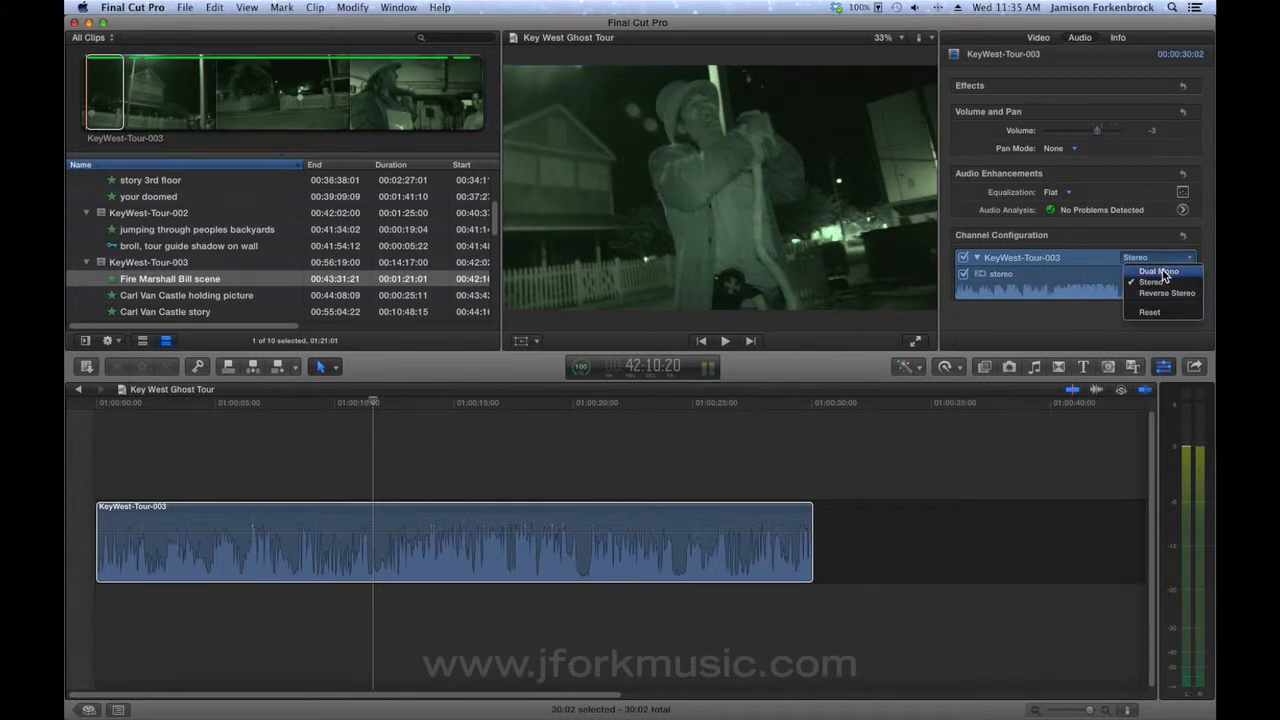
pyautogui.click(1063, 282)
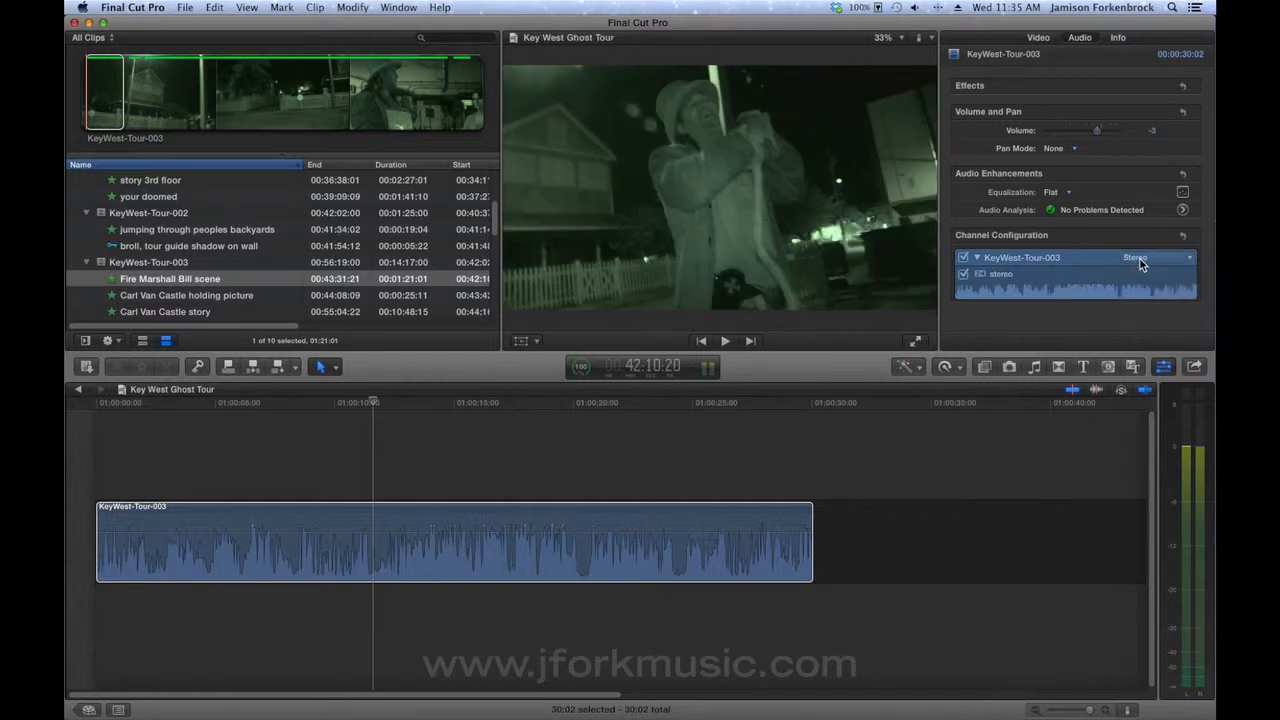
pyautogui.click(1140, 259)
pyautogui.click(1155, 272)
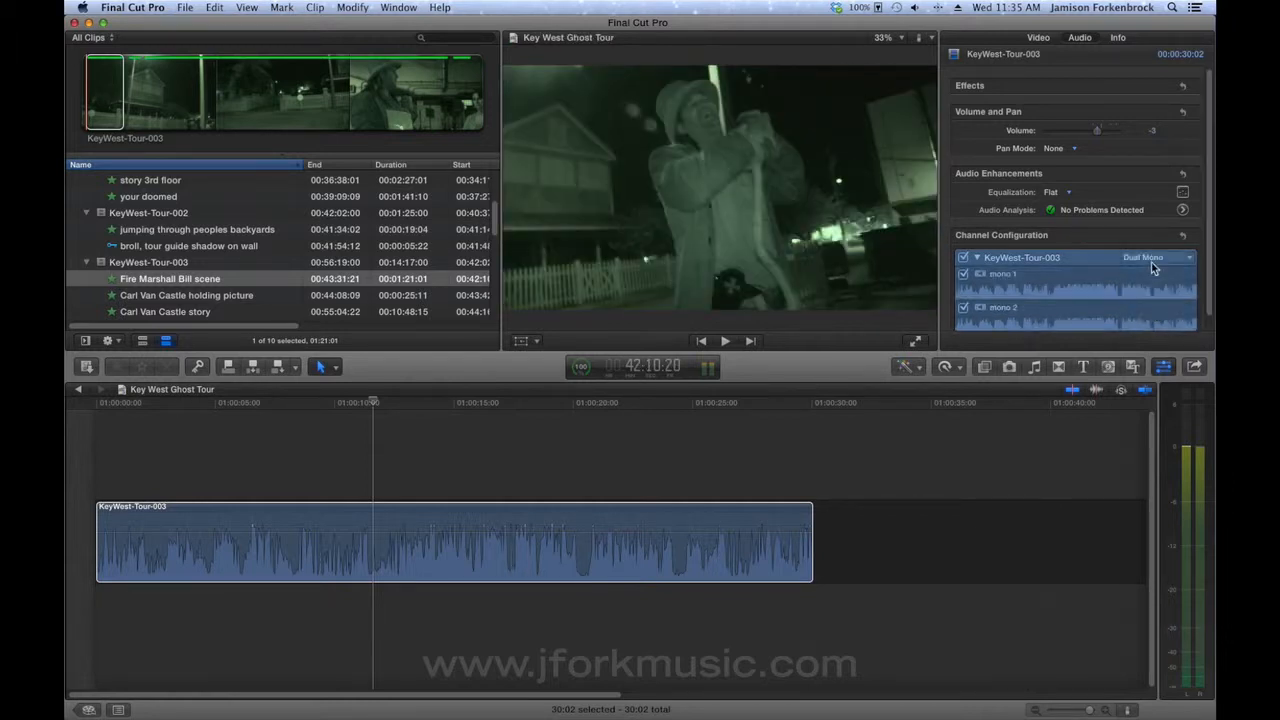
# Step: Disable the mono 1 channel of the clip and enable it again
pyautogui.scroll(-2, 1209, 270)
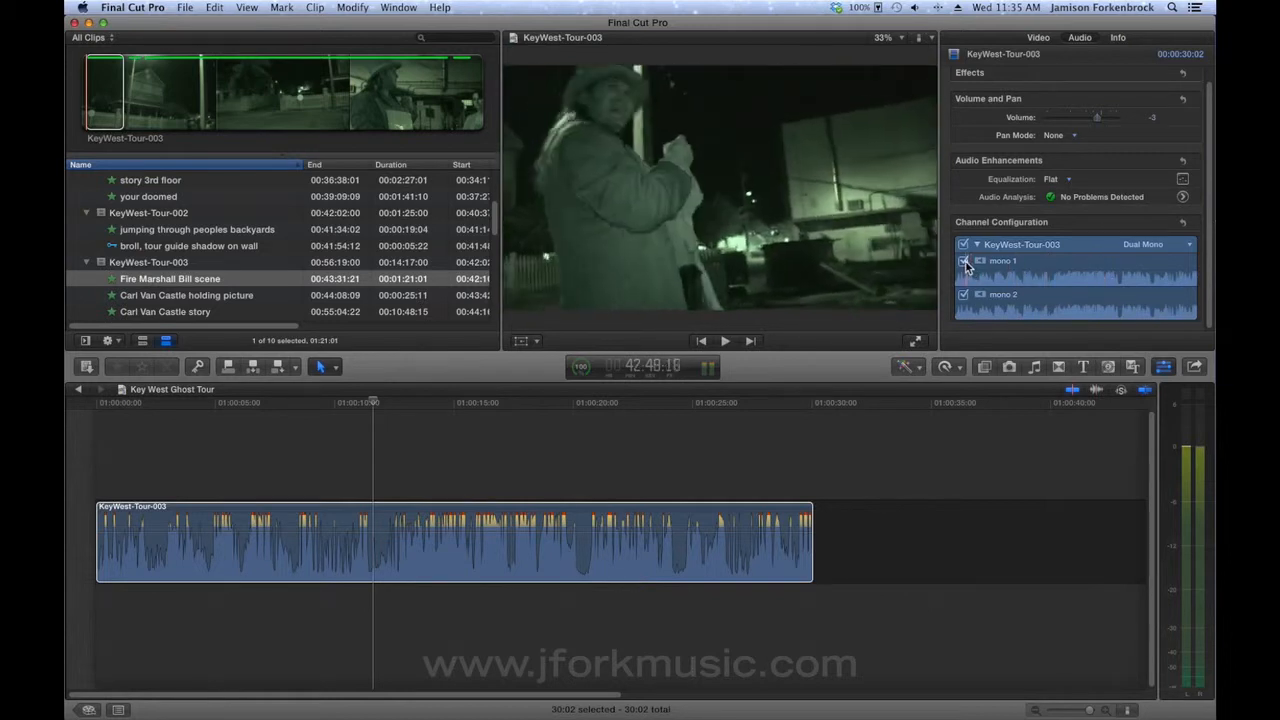
pyautogui.click(963, 261)
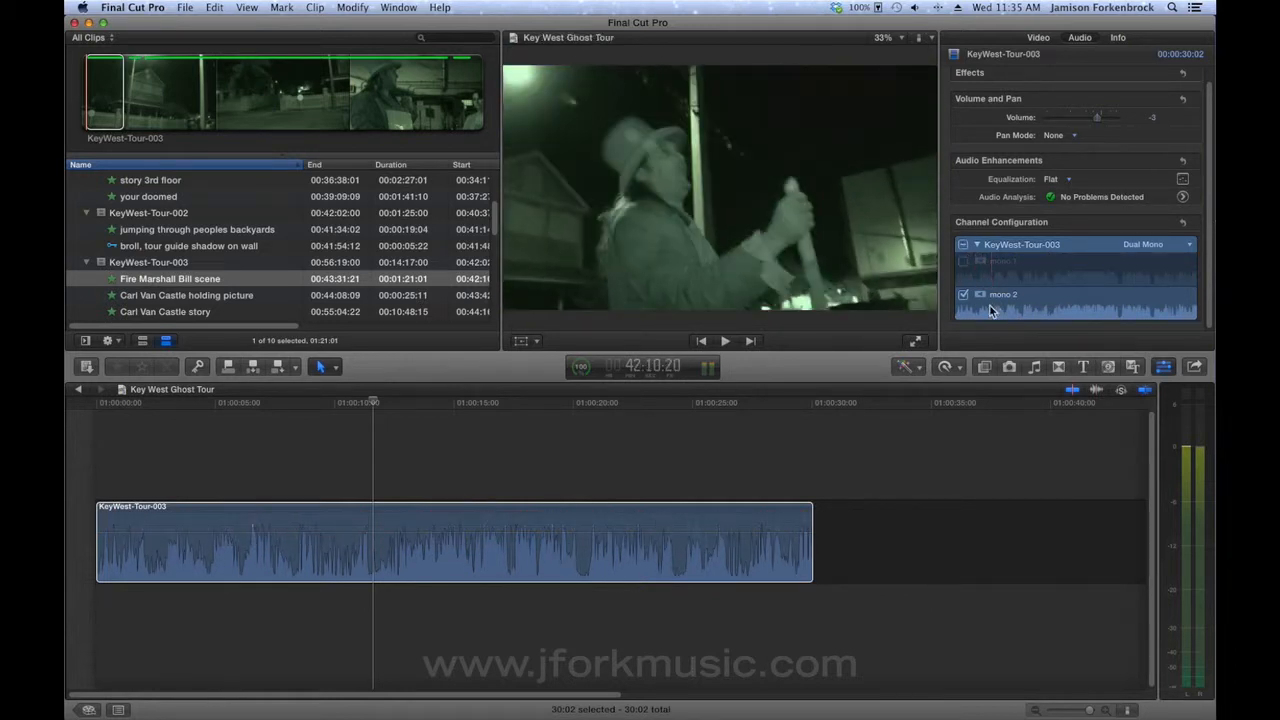
pyautogui.click(963, 261)
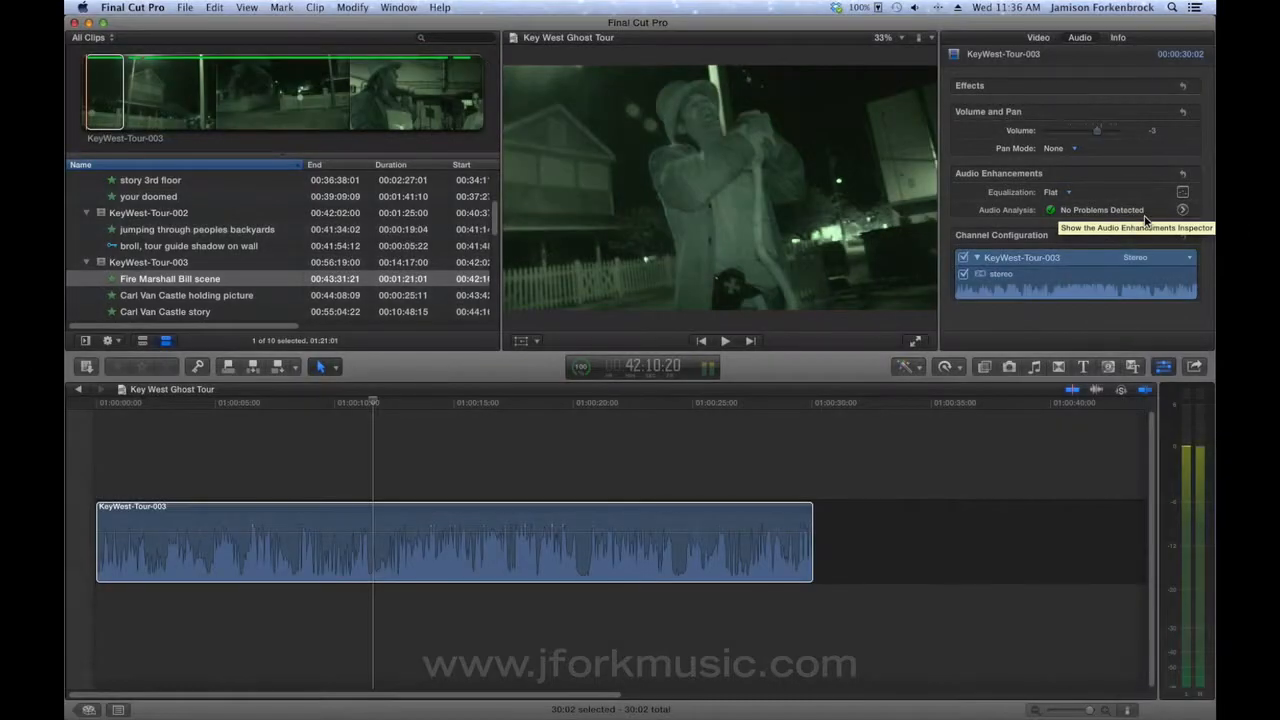
# Step: Examine the clip's audio enhancement settings and its pan mode options
pyautogui.click(1182, 209)
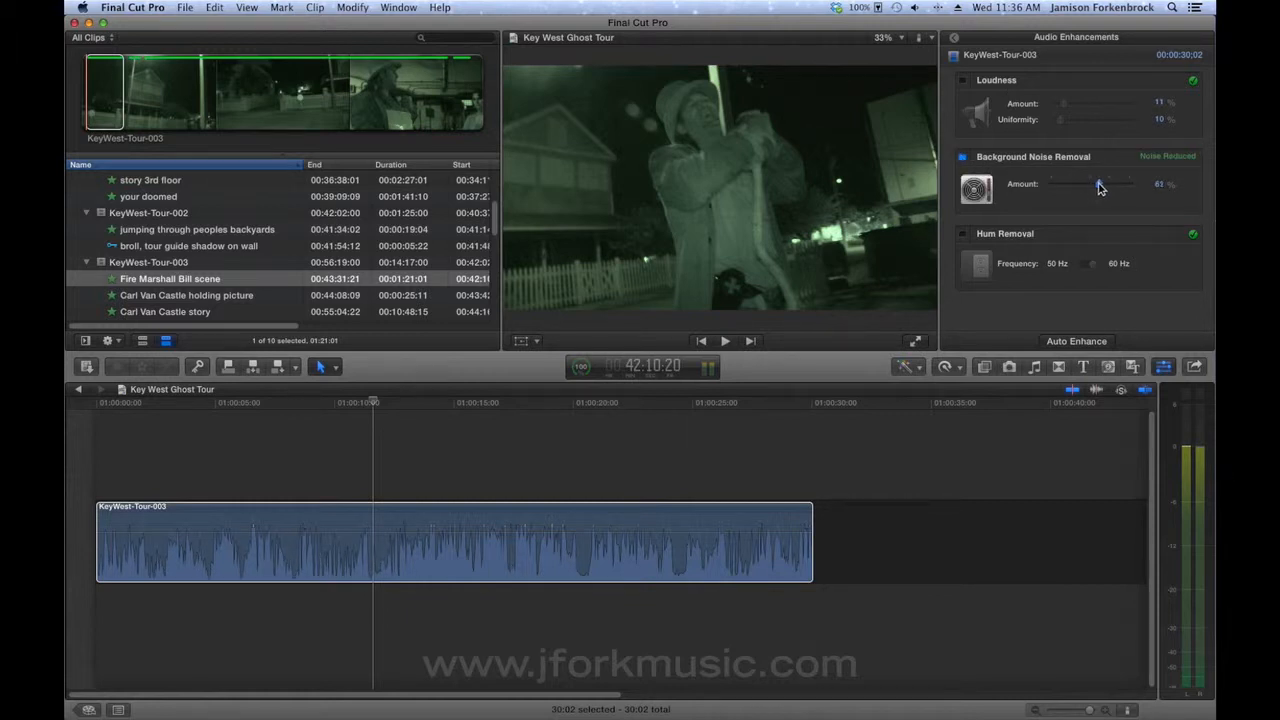
pyautogui.click(742, 508)
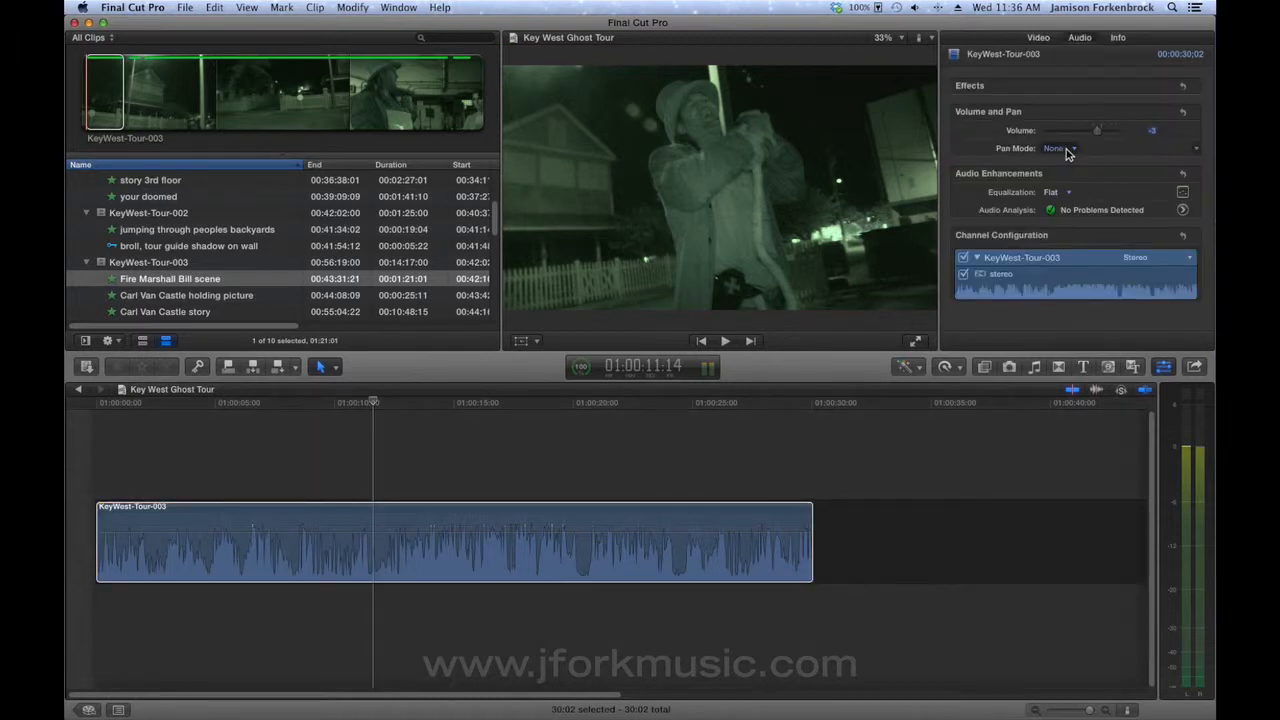
pyautogui.click(1066, 149)
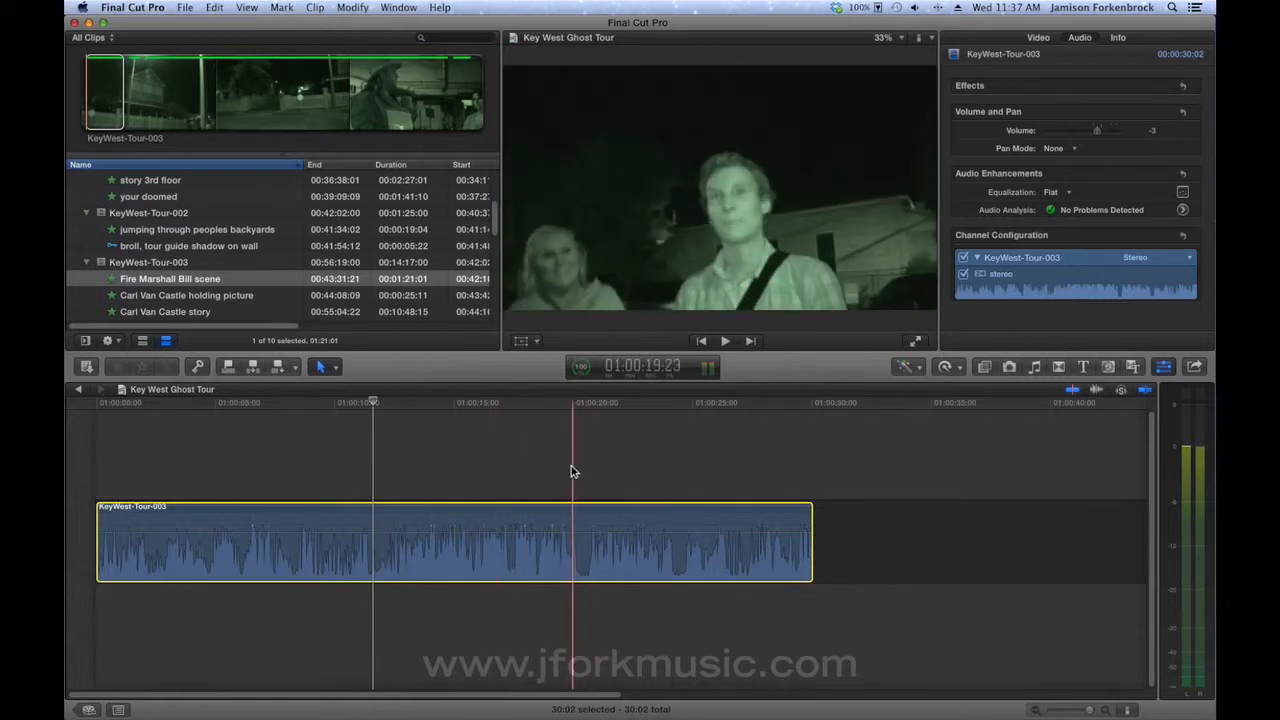
# Step: Play the clip to find the edit points and cut it with the Blade at about 01:00:20:11 and 01:00:04:16
pyautogui.press('space')
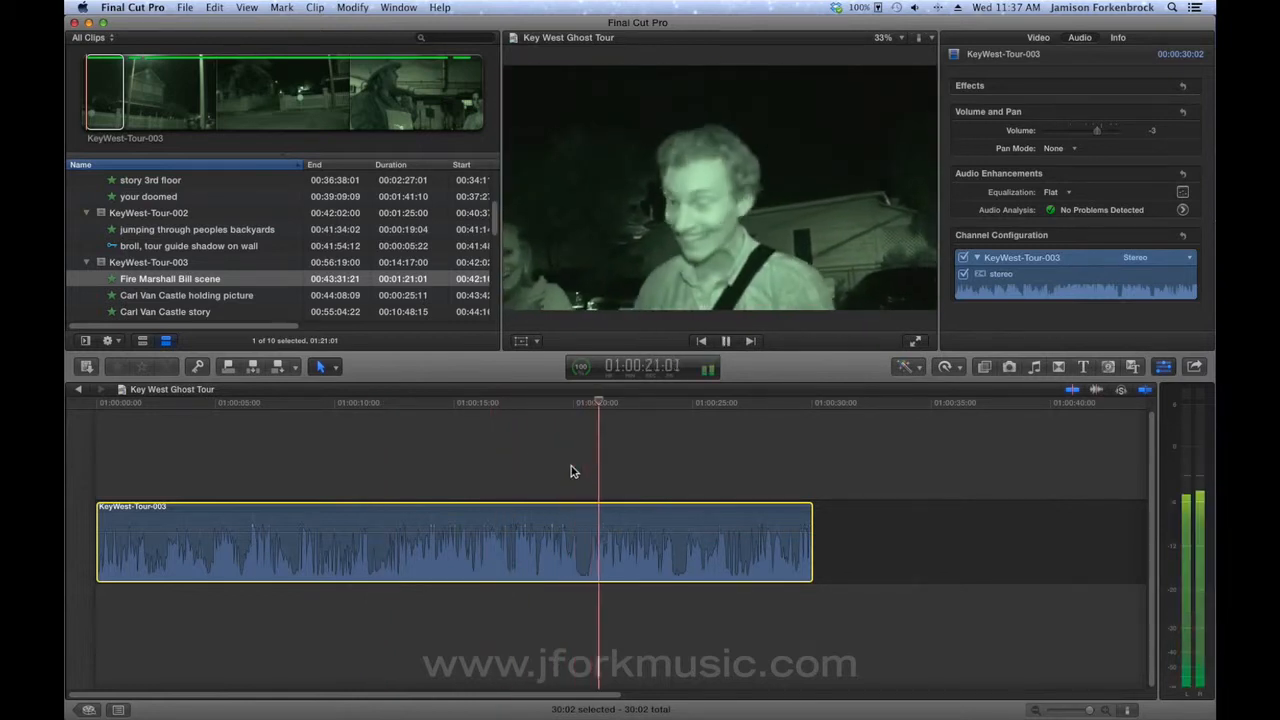
pyautogui.press('b')
pyautogui.click(584, 545)
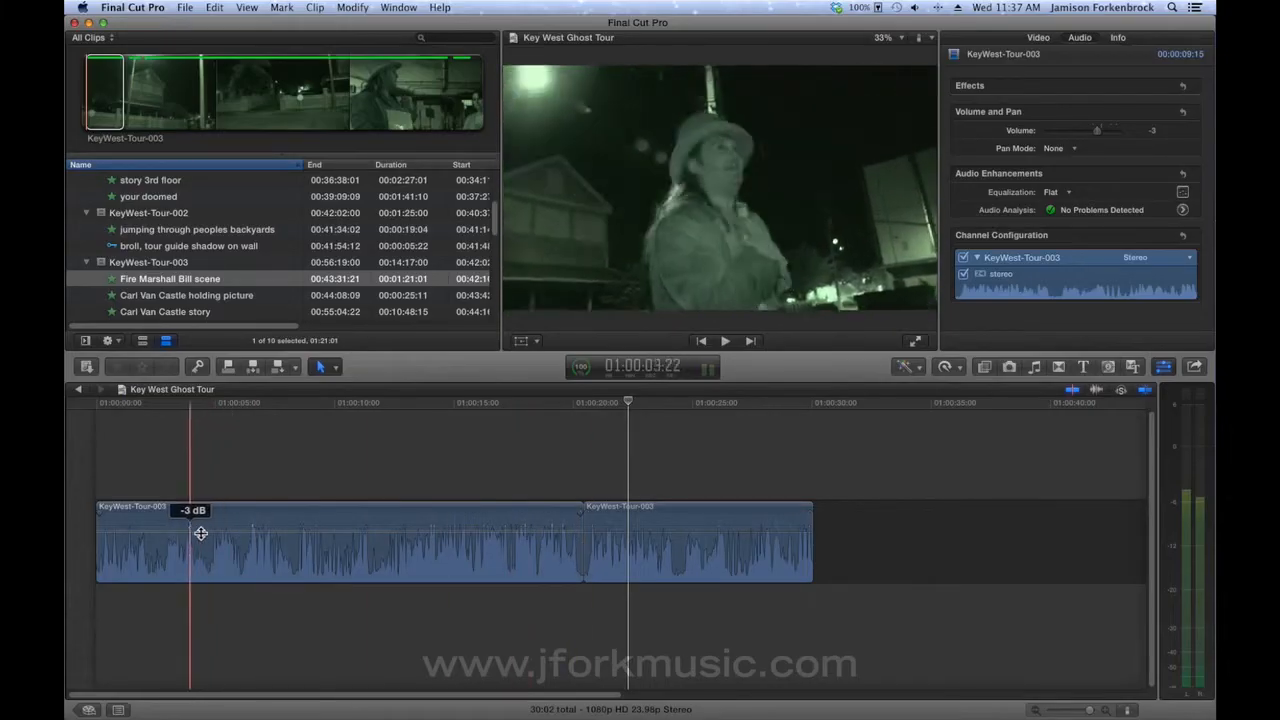
pyautogui.press('space')
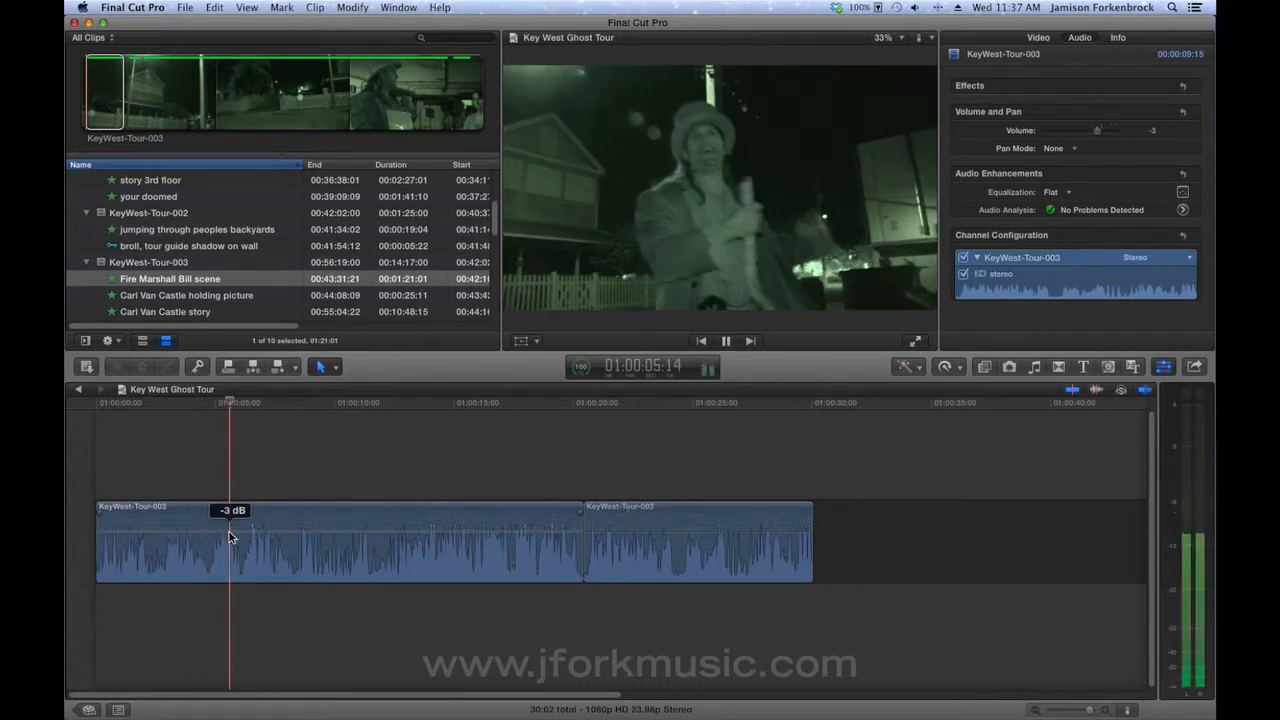
pyautogui.press('b')
pyautogui.click(208, 545)
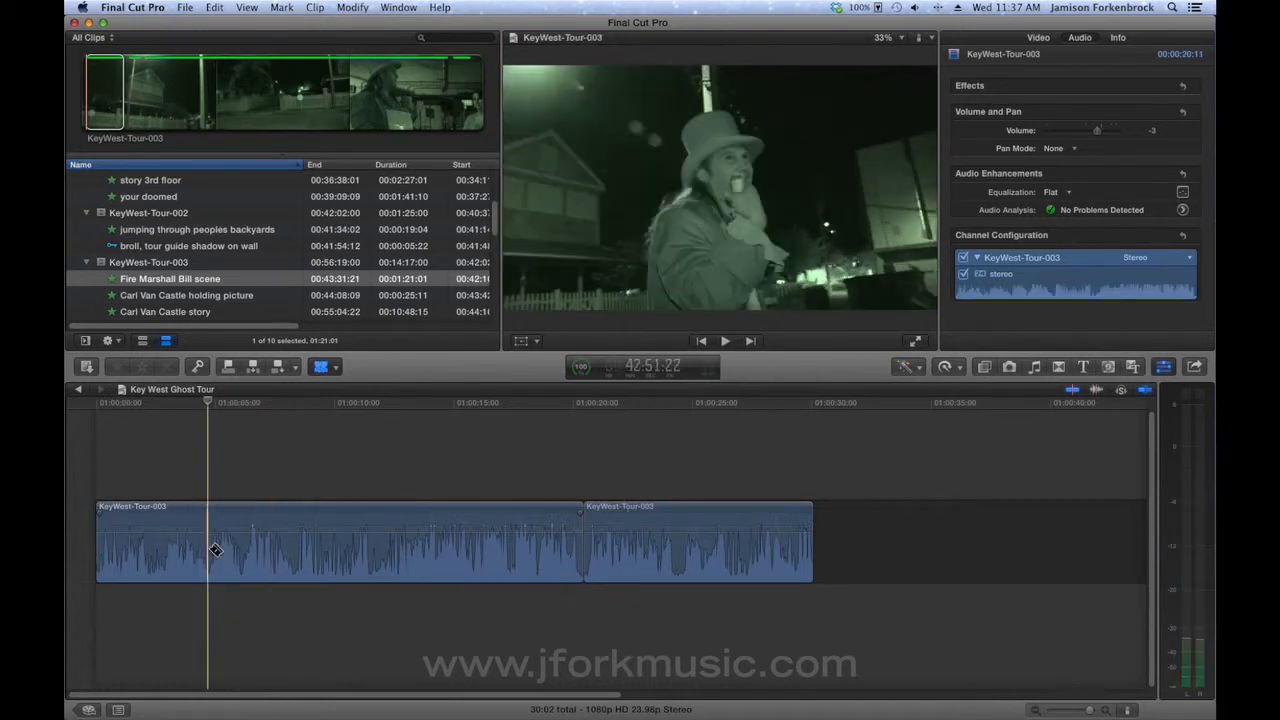
# Step: Delete the middle section between the two cuts of the KeyWest-Tour-003 clip, closing the gap
pyautogui.press('a')
pyautogui.click(287, 519)
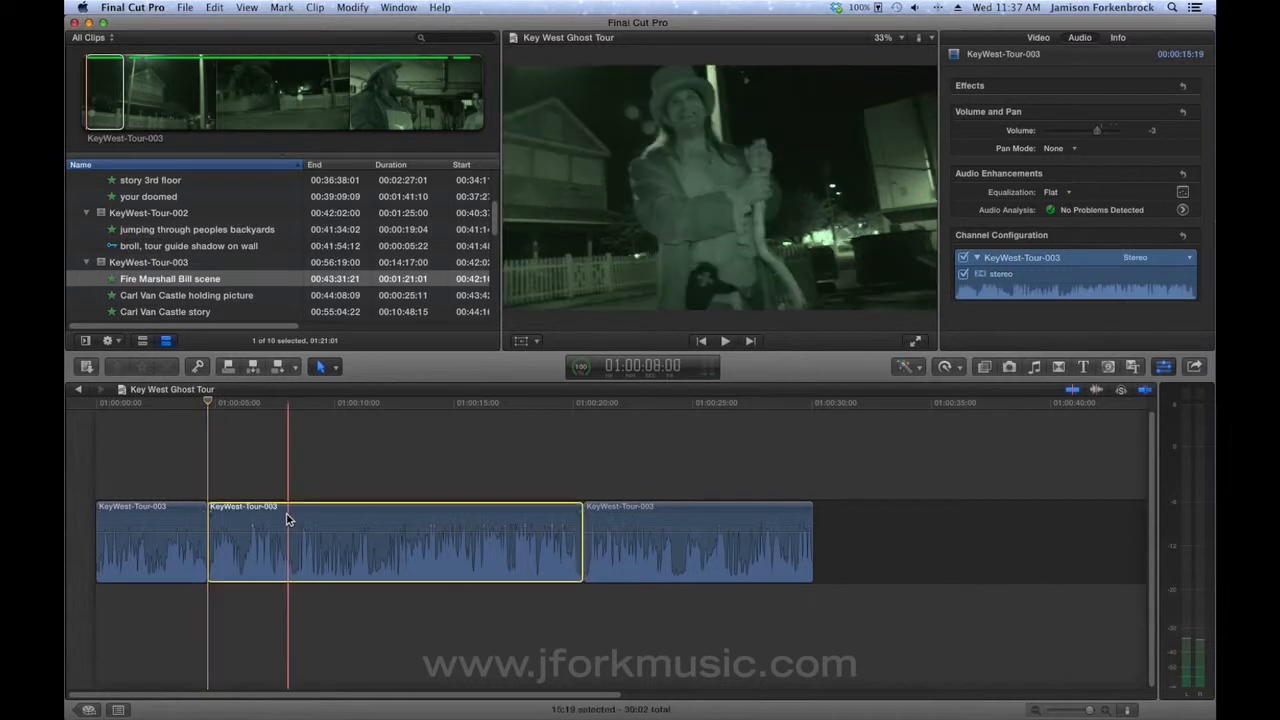
pyautogui.press('Delete')
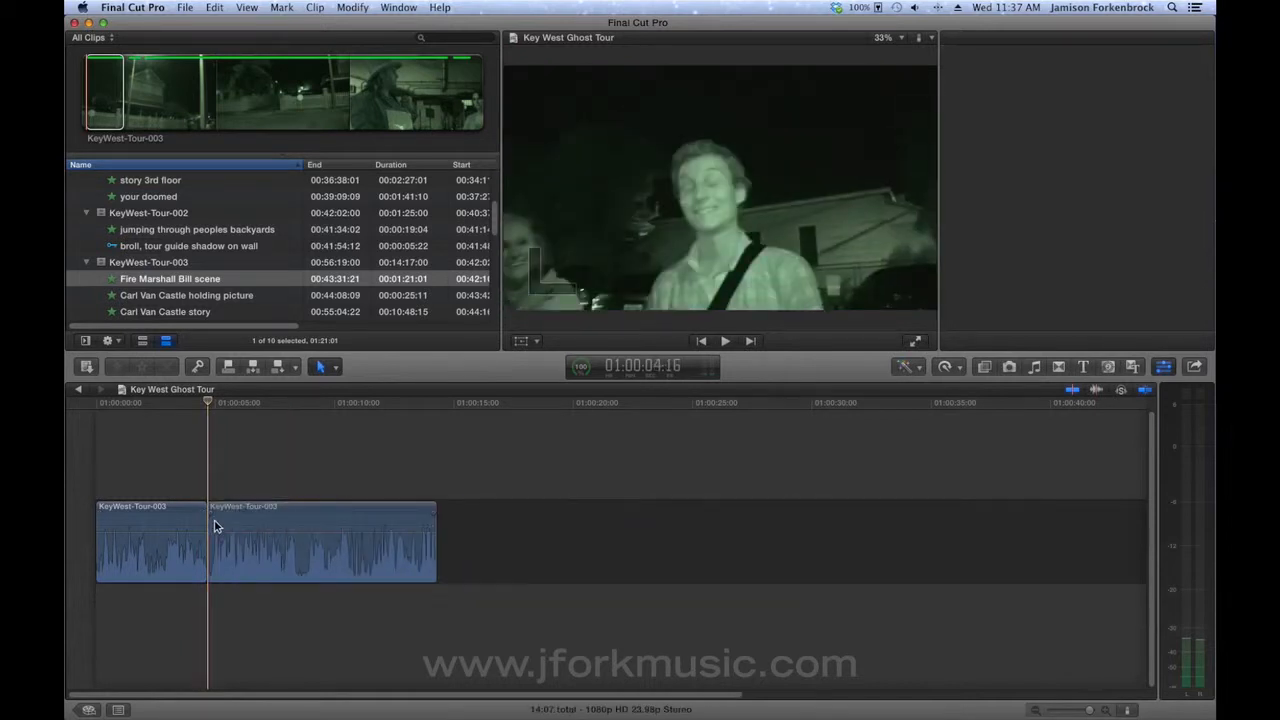
# Step: Play the project across the cut between the two KeyWest-Tour-003 clips and return to the cut at 01:00:04:16
pyautogui.press('space')
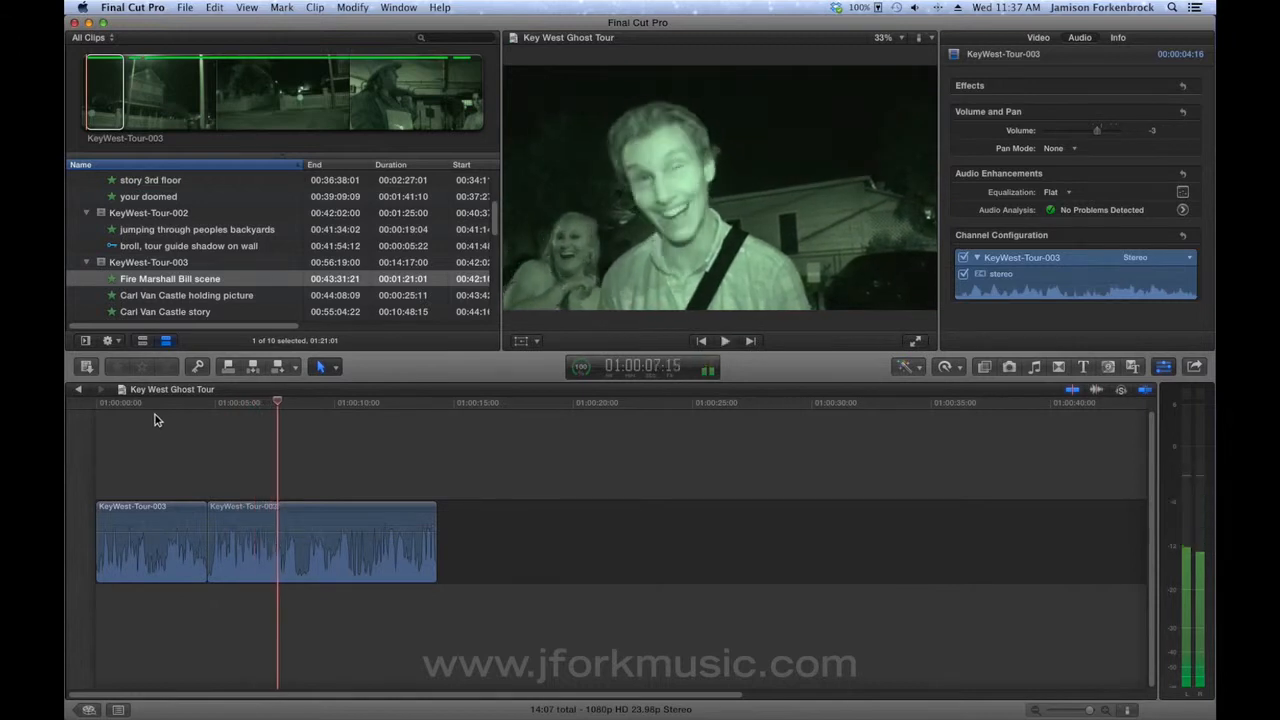
pyautogui.press('space')
pyautogui.click(209, 403)
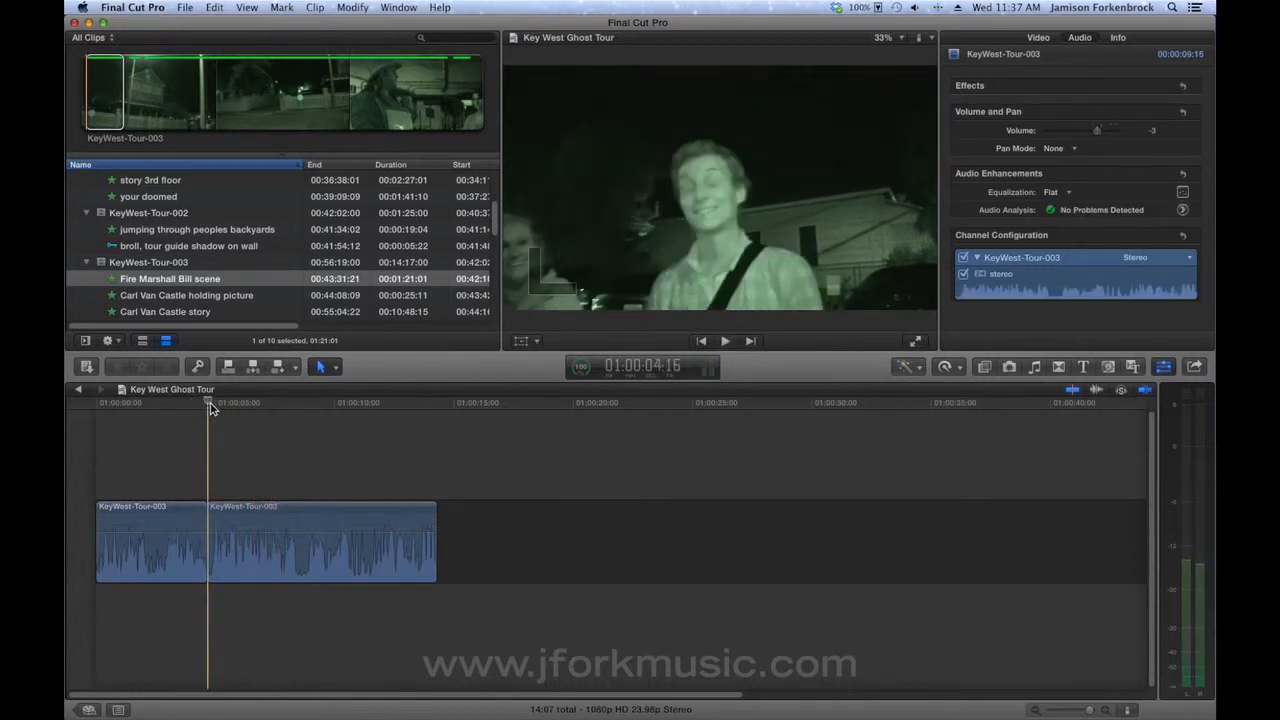
# Step: Expand the audio separately from the video for both KeyWest-Tour-003 clips around the cut
pyautogui.press('super+equal')
pyautogui.press('super+equal')
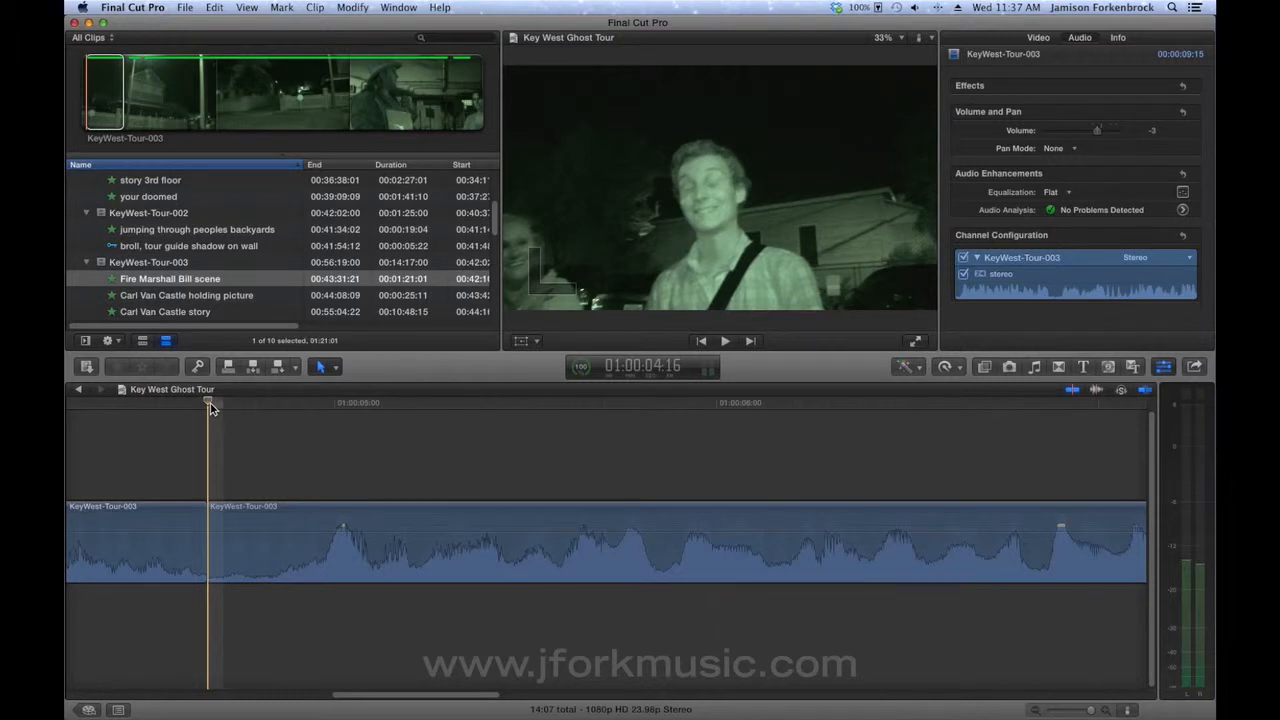
pyautogui.press('super+equal')
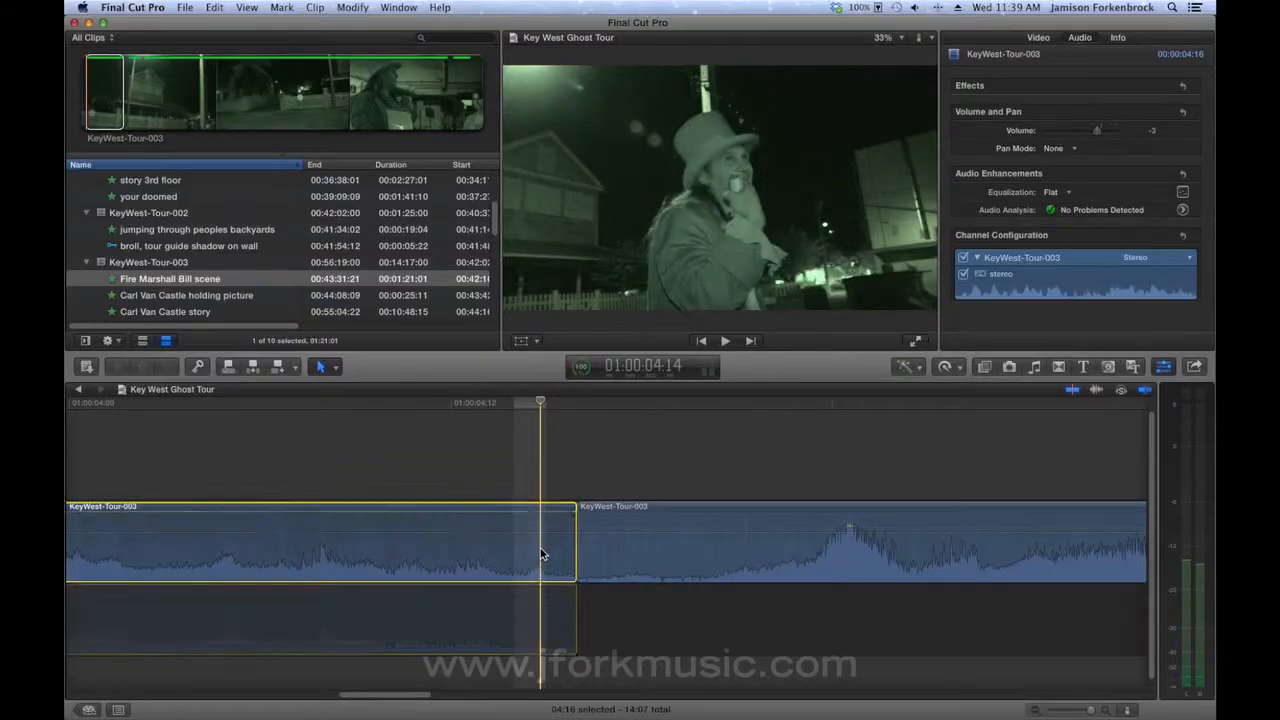
pyautogui.hotkey('ctrl', 's')
pyautogui.click(611, 554)
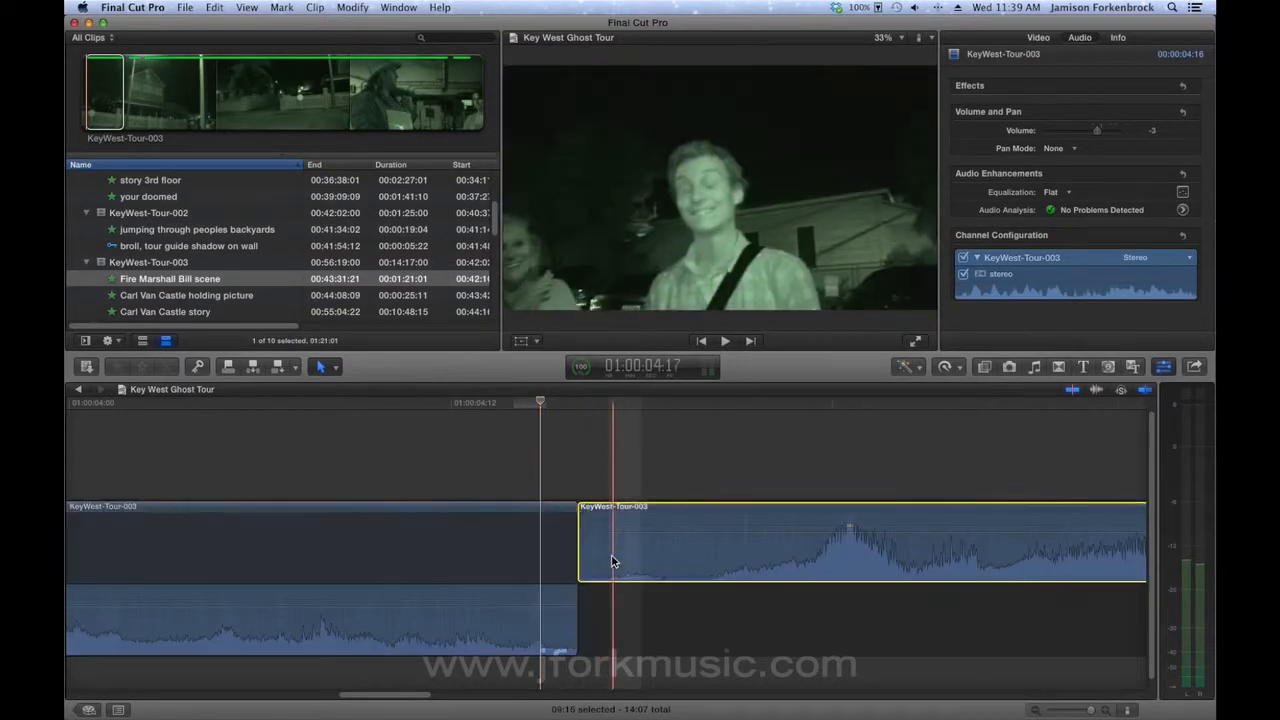
pyautogui.hotkey('ctrl', 's')
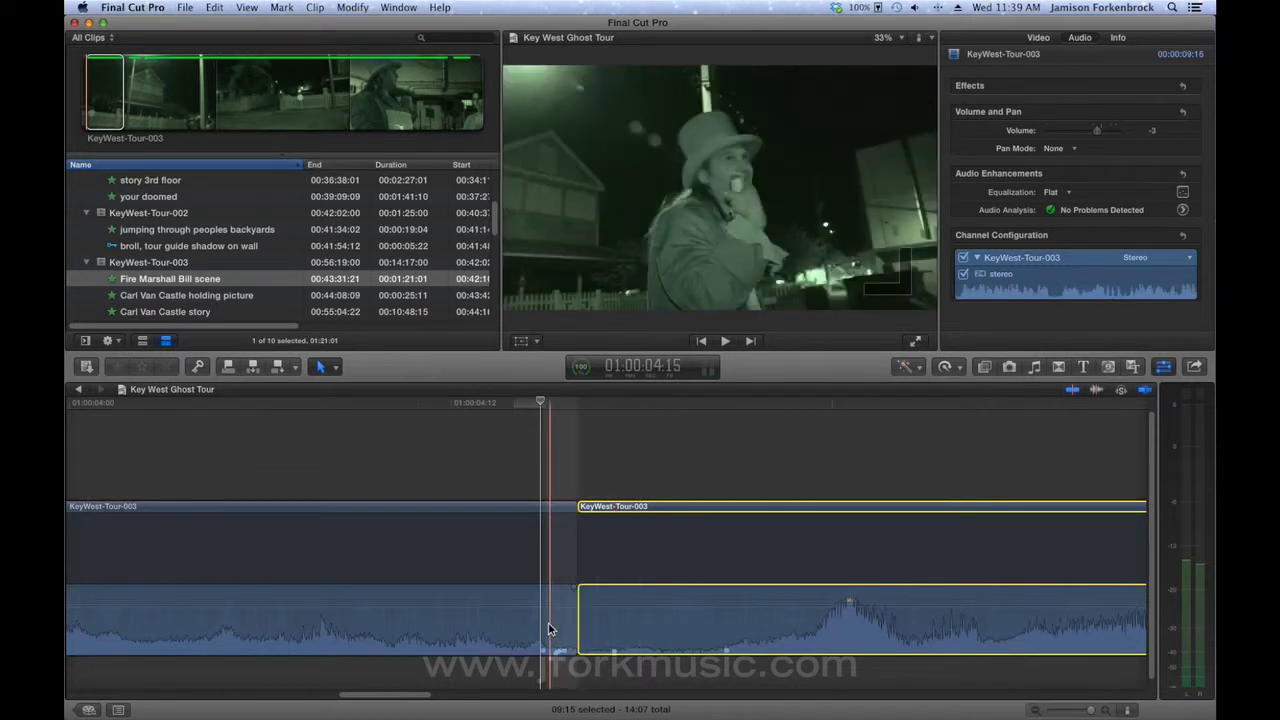
pyautogui.rightClick(549, 628)
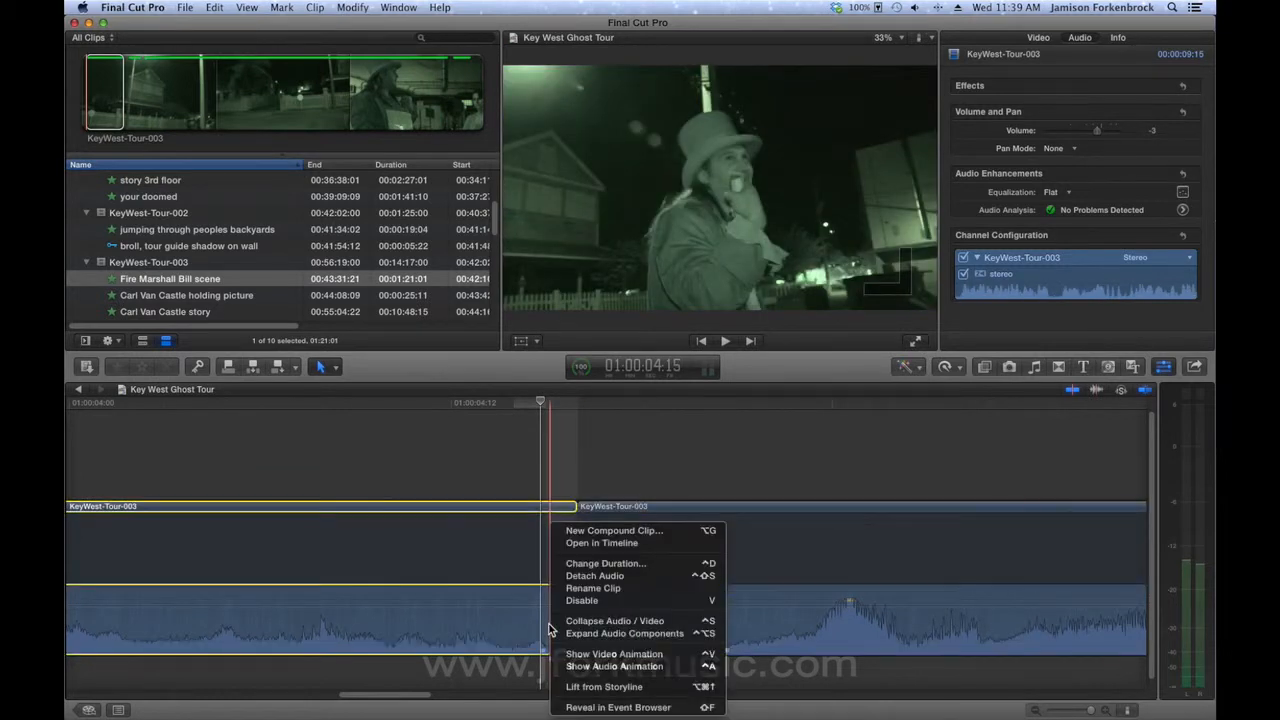
pyautogui.click(655, 622)
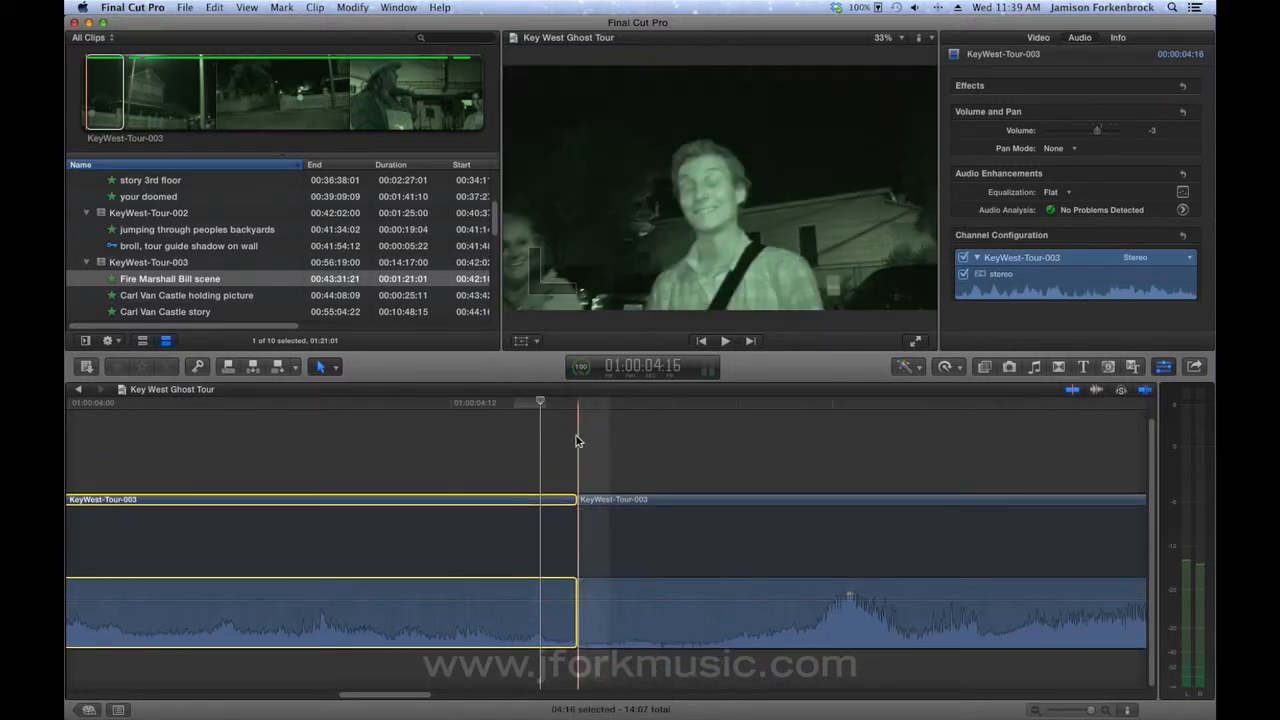
# Step: Extend the first clip's audio past the cut and start the second clip's audio before it, so that the two overlap
pyautogui.moveTo(570, 625); pyautogui.dragTo(599, 638)
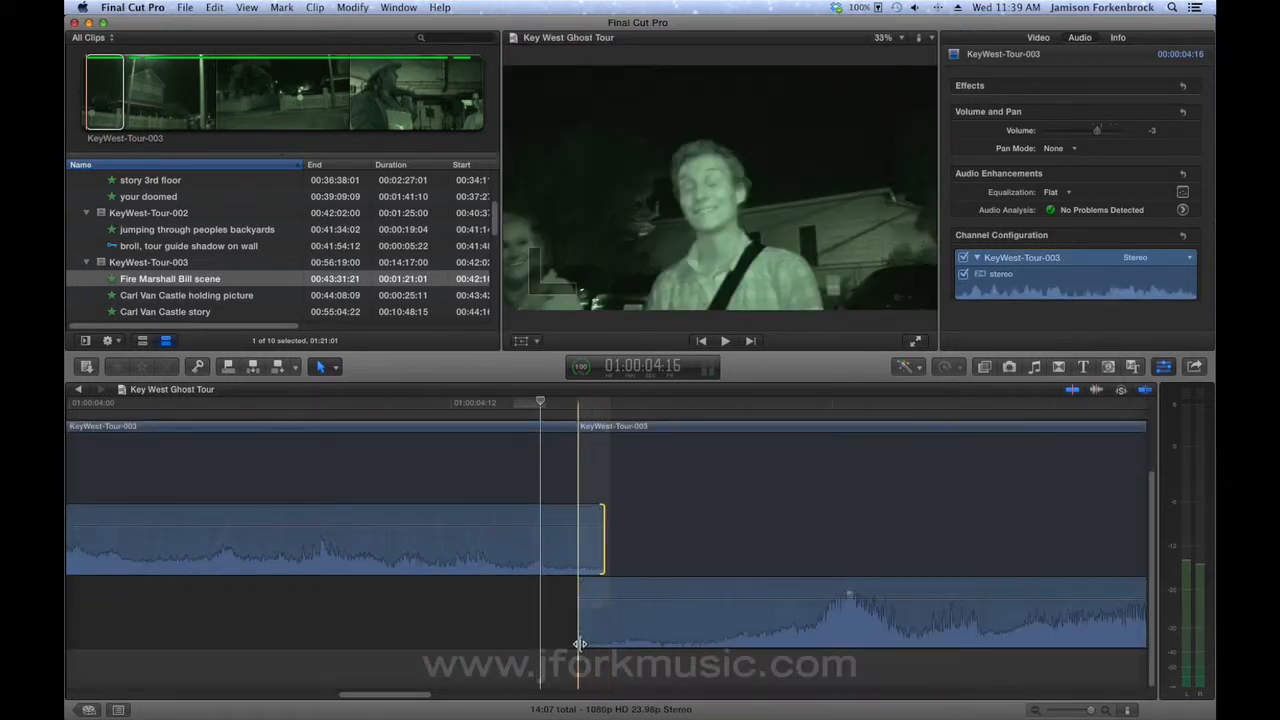
pyautogui.moveTo(580, 643); pyautogui.dragTo(553, 630)
pyautogui.click(556, 582)
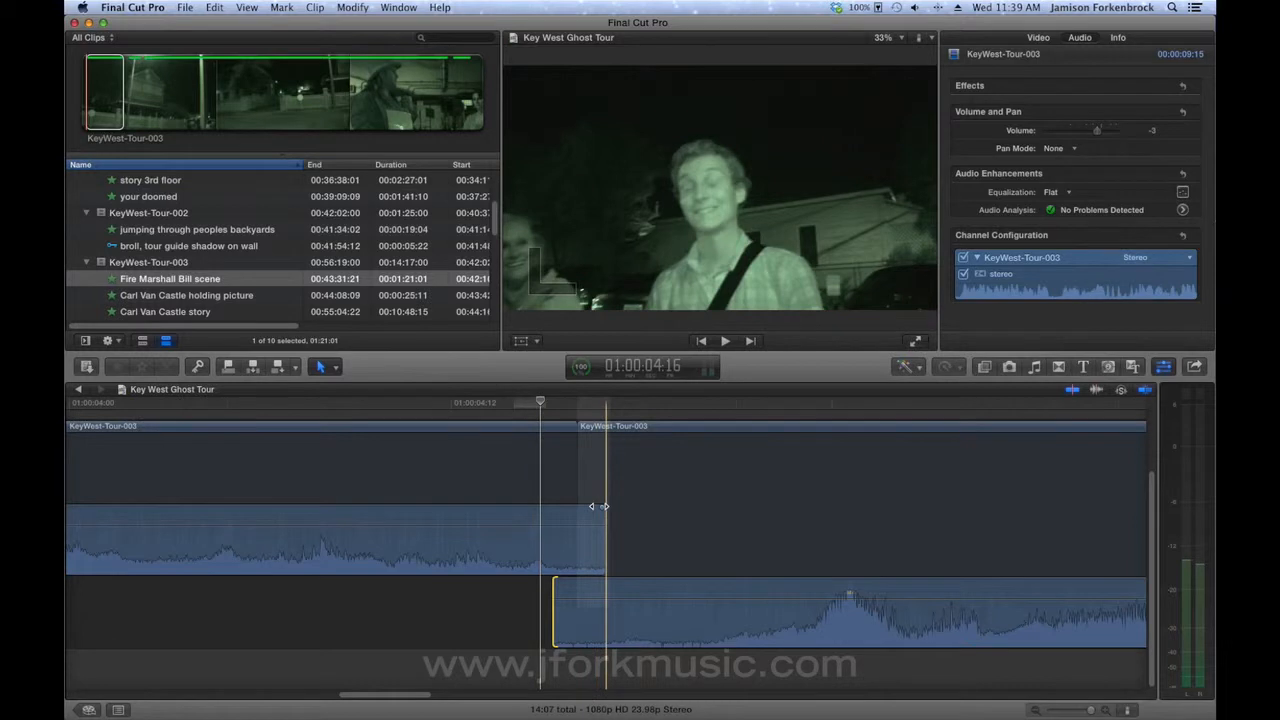
# Step: Crossfade the overlapping audio by fading out the first clip's end and fading in the second clip's start
pyautogui.press('super+equal')
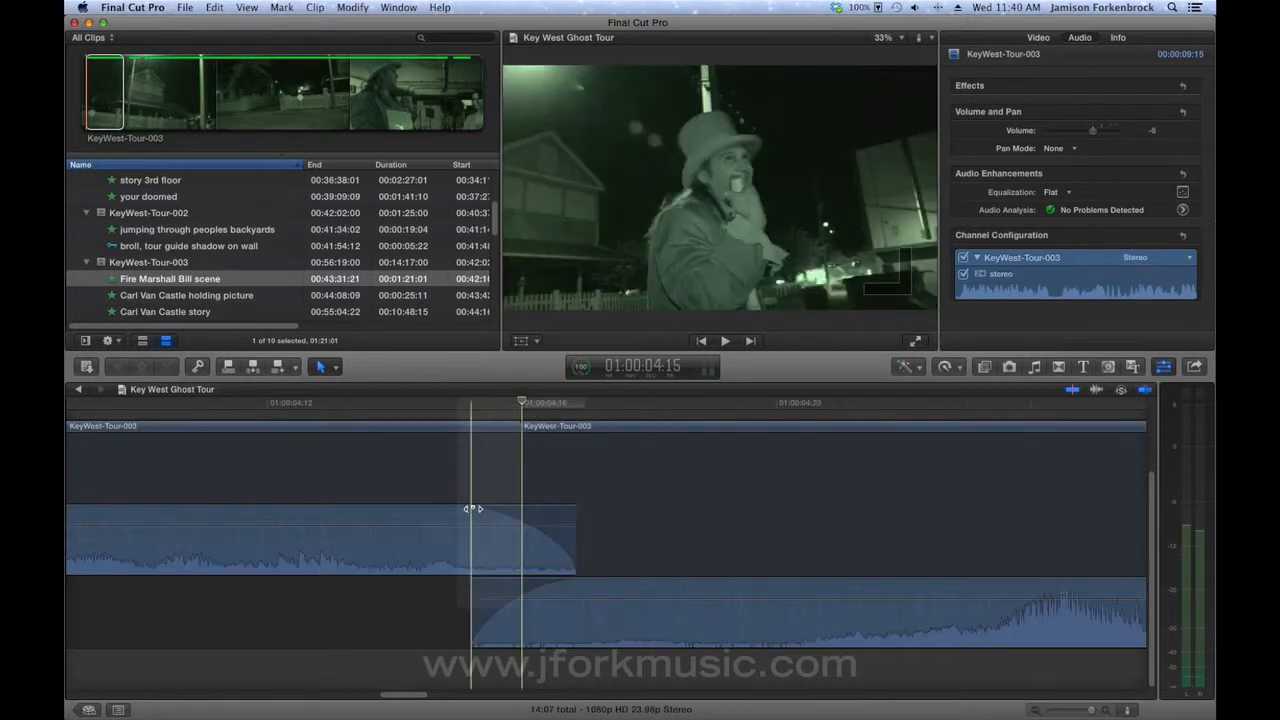
pyautogui.moveTo(472, 508)
pyautogui.mouseDown()
pyautogui.moveTo(557, 508)
pyautogui.moveTo(469, 517)
pyautogui.mouseUp()
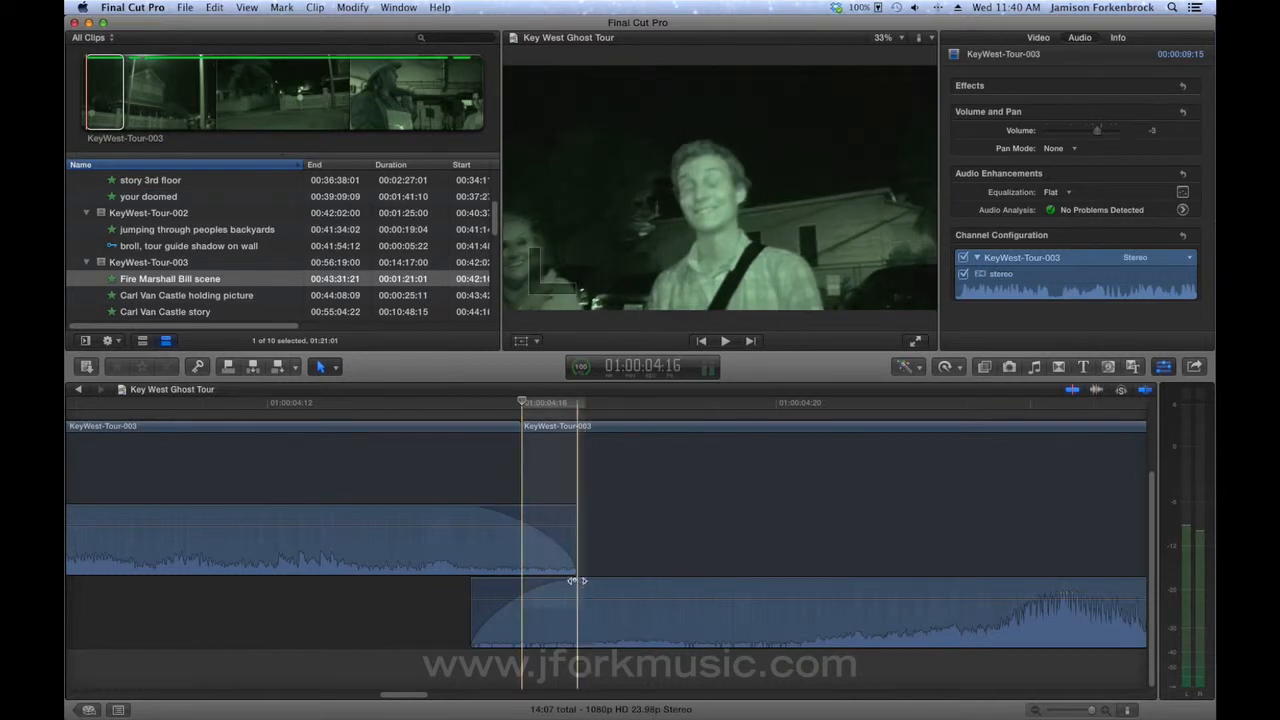
pyautogui.rightClick(472, 508)
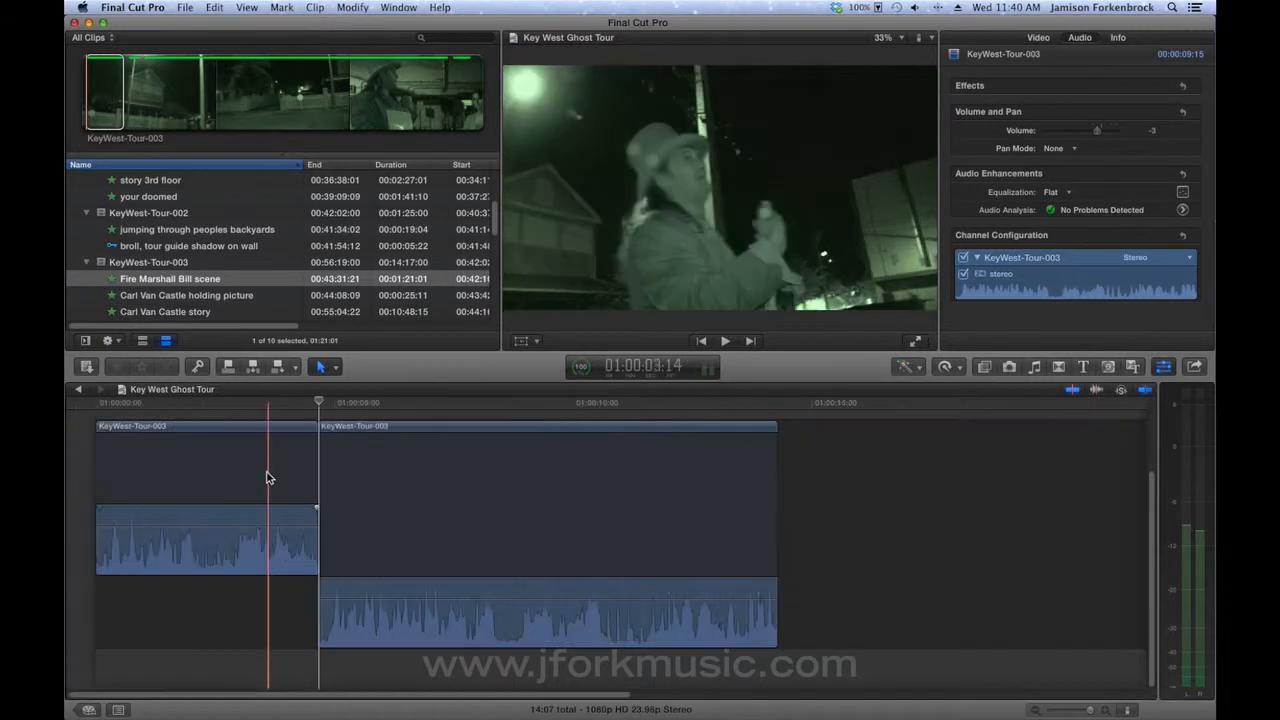
# Step: Play the project through the audio crossfade, then collapse the expanded audio of both clips
pyautogui.press('space')
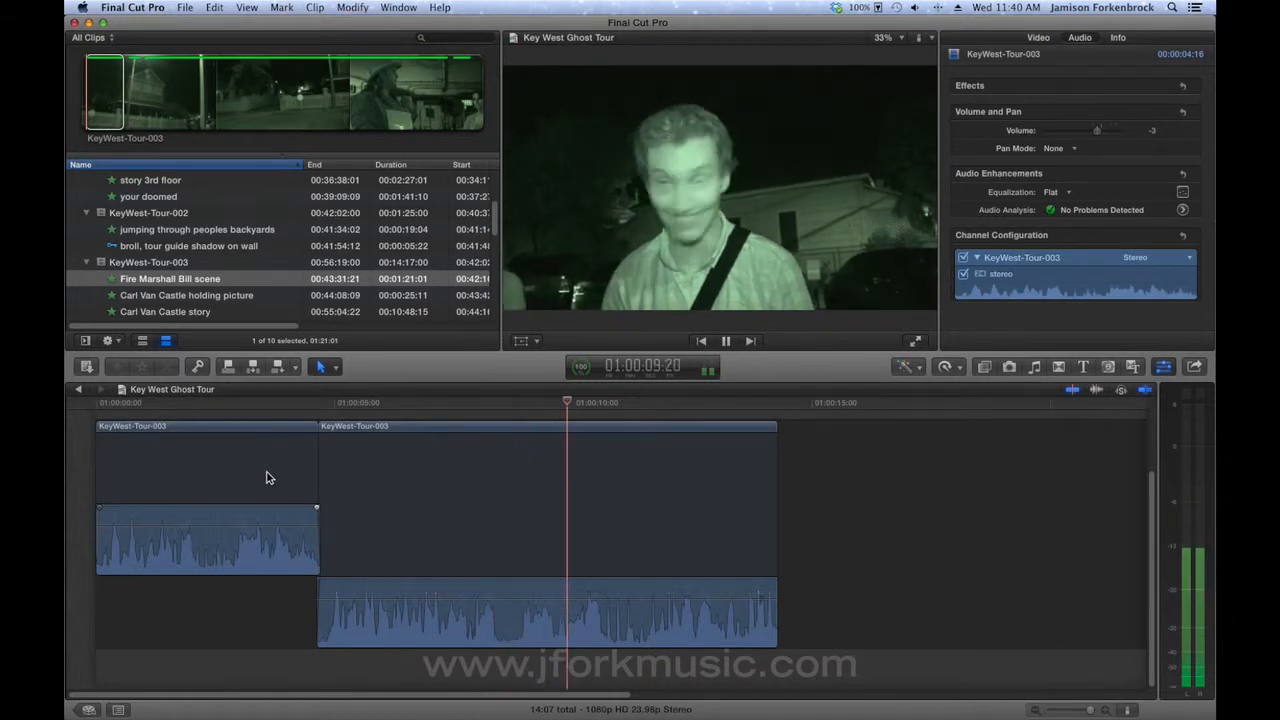
pyautogui.press('space')
pyautogui.click(267, 477)
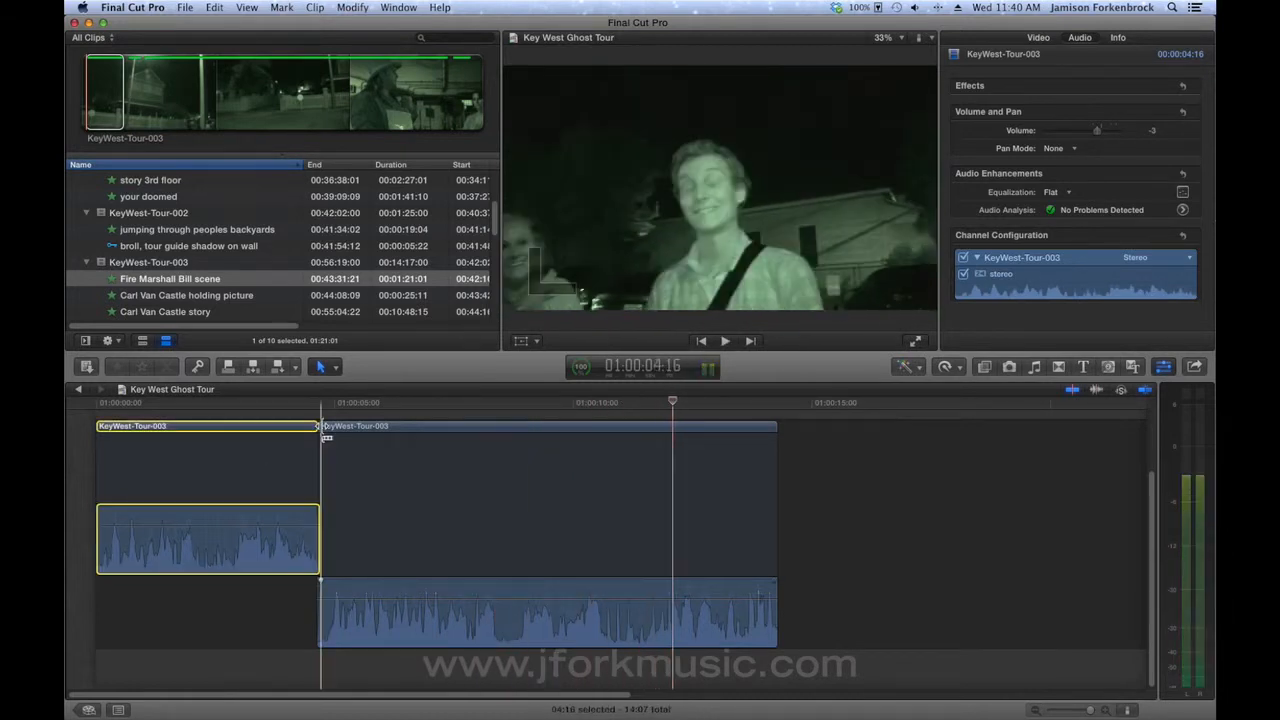
pyautogui.click(355, 626)
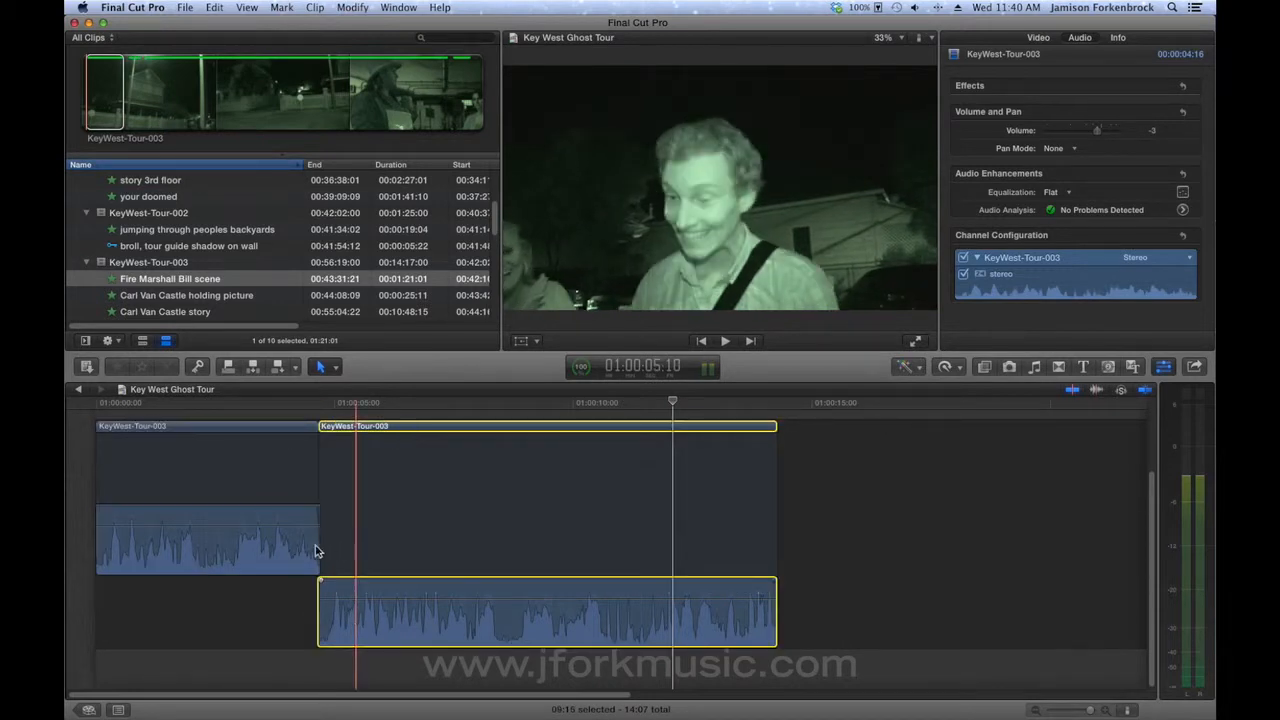
pyautogui.doubleClick(277, 541)
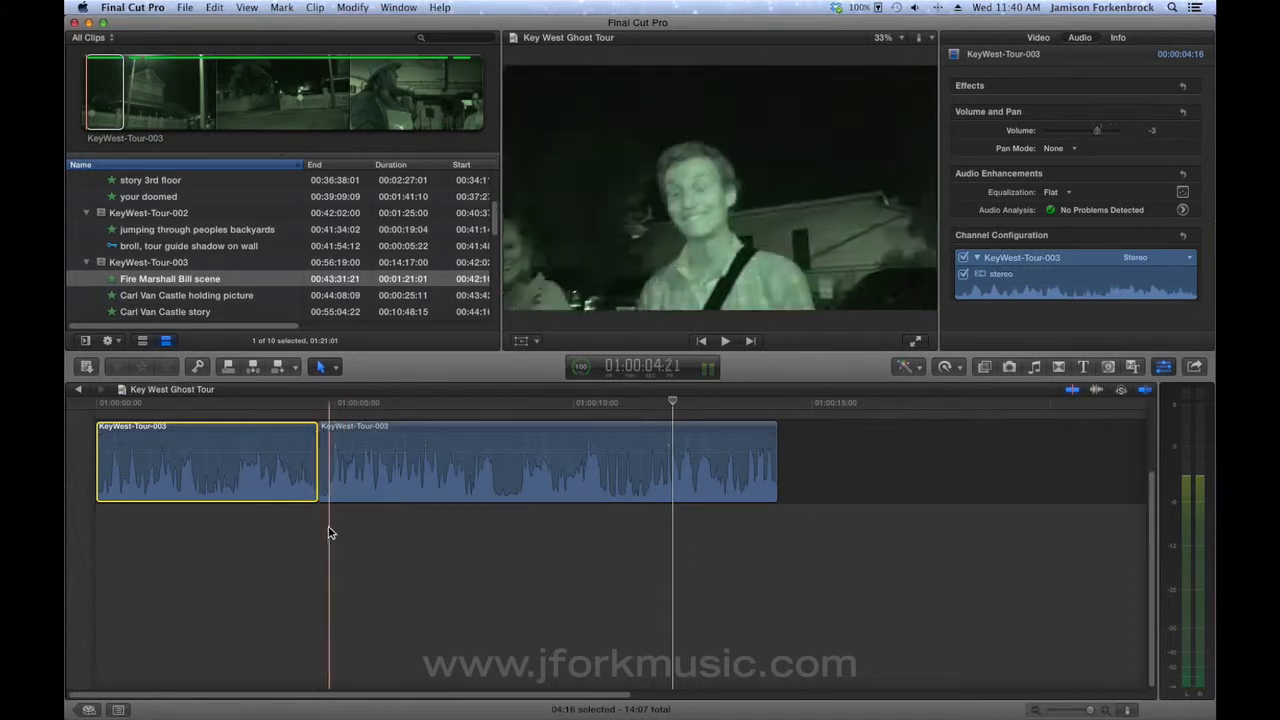
# Step: Select a five-frame range around the audio peak near 01:00:05:00 in the second clip and lower its volume
pyautogui.press('super+equal')
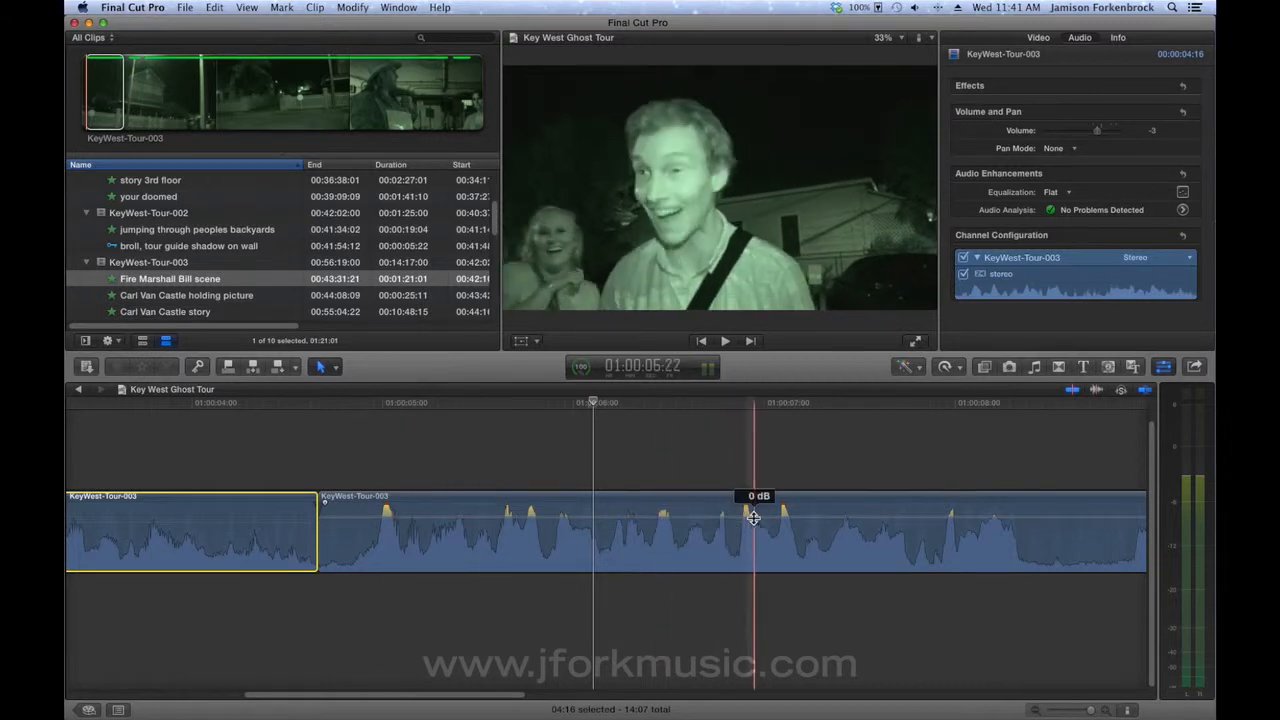
pyautogui.press('r')
pyautogui.click(335, 368)
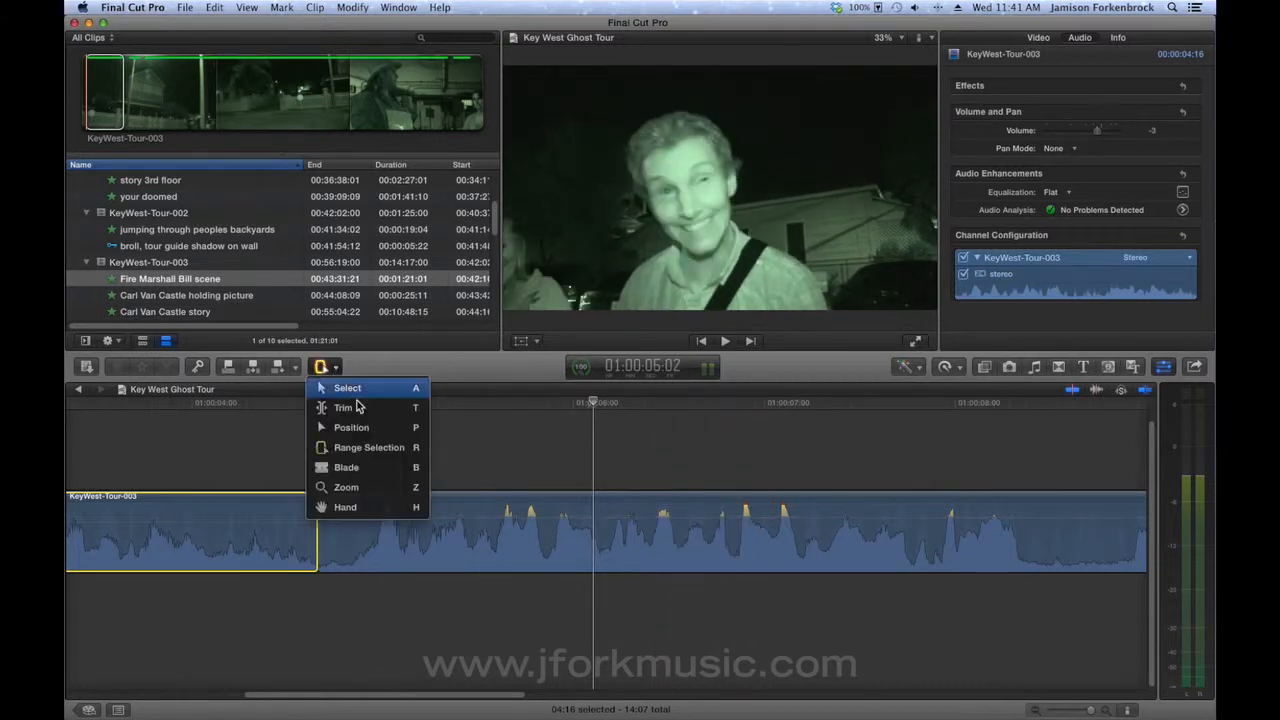
pyautogui.click(469, 434)
pyautogui.moveTo(367, 531); pyautogui.dragTo(409, 533)
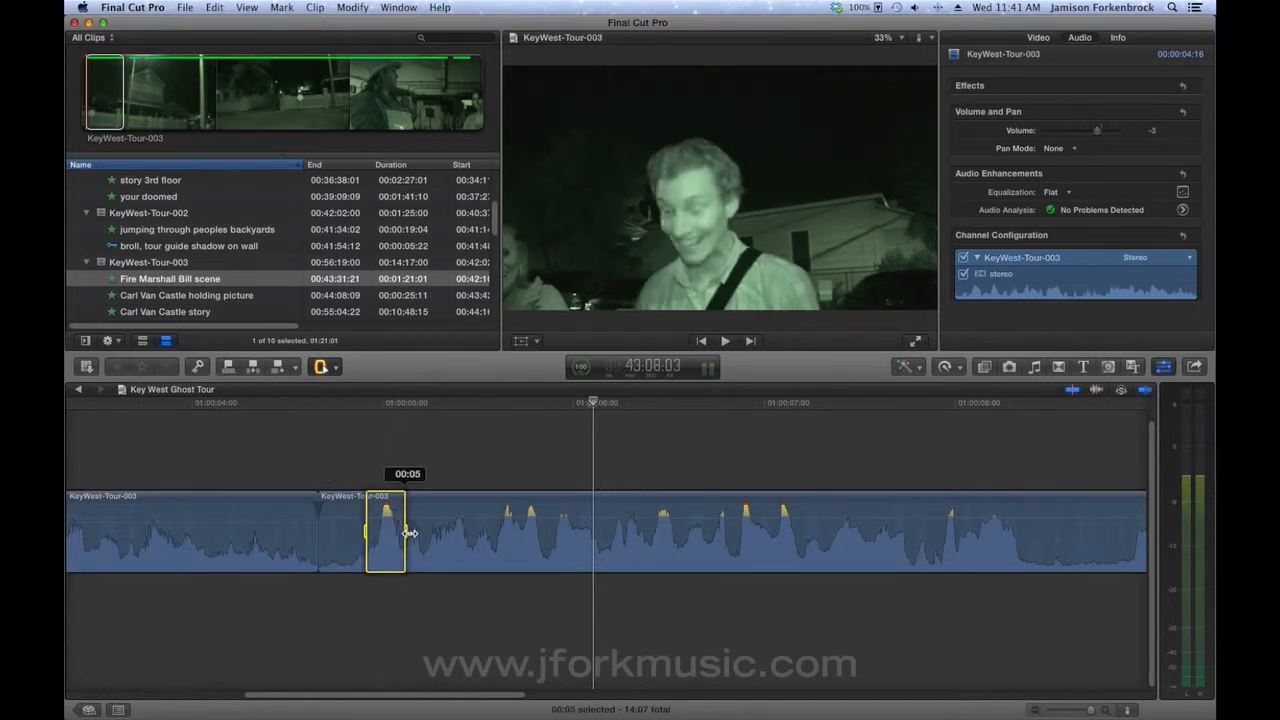
pyautogui.moveTo(389, 519); pyautogui.dragTo(389, 526)
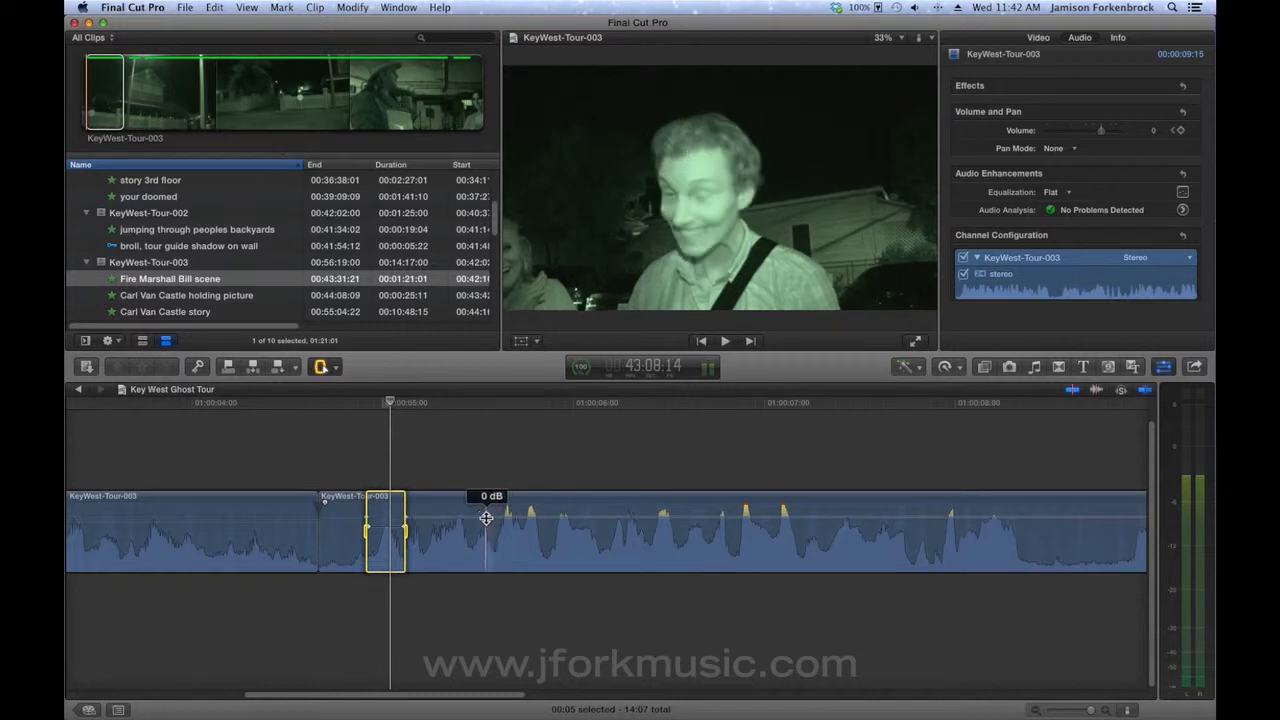
pyautogui.moveTo(491, 517); pyautogui.dragTo(540, 517)
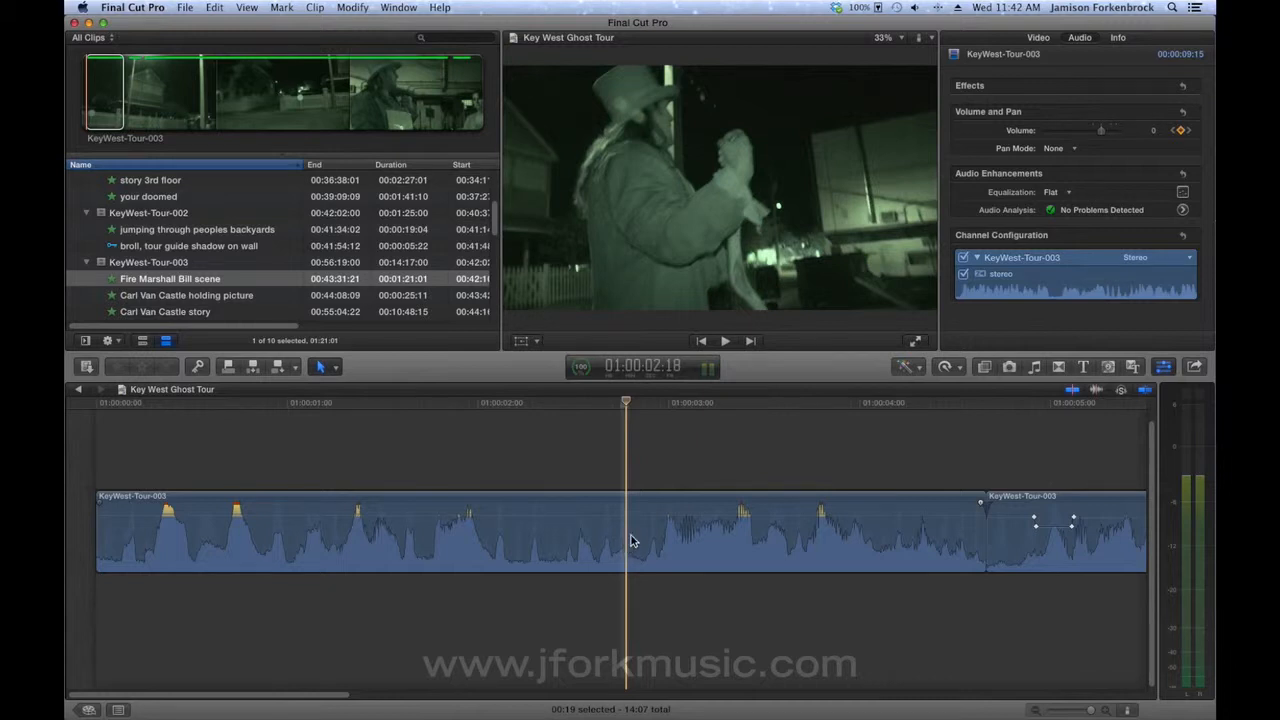
# Step: Add a row of volume keyframes to the first clip between about 01:00:02:10 and 01:00:03:12, lowering the last one to about -7 dB
pyautogui.keyDown('alt'); pyautogui.click(692, 513); pyautogui.keyUp('alt')
pyautogui.keyDown('alt'); pyautogui.click(671, 513); pyautogui.keyUp('alt')
pyautogui.keyDown('alt'); pyautogui.click(655, 513); pyautogui.keyUp('alt')
pyautogui.keyDown('alt'); pyautogui.click(629, 513); pyautogui.keyUp('alt')
pyautogui.keyDown('alt'); pyautogui.click(615, 513); pyautogui.keyUp('alt')
pyautogui.keyDown('alt'); pyautogui.click(563, 513); pyautogui.keyUp('alt')
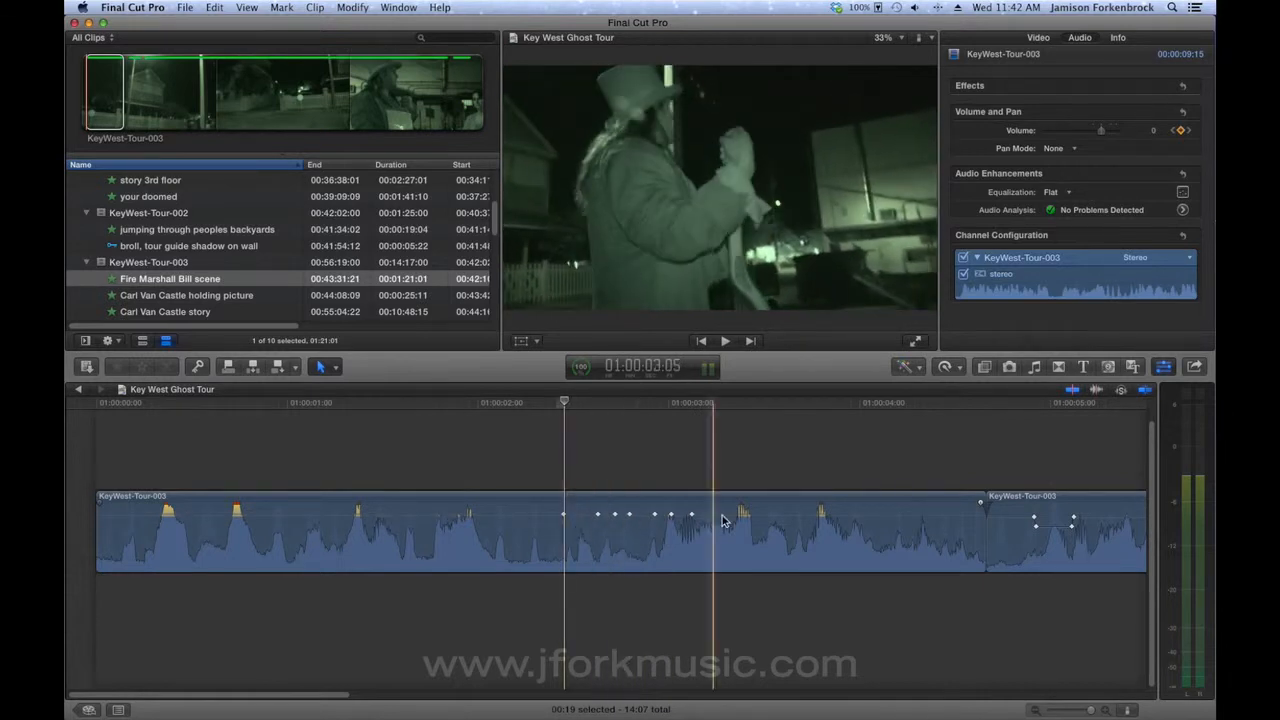
pyautogui.keyDown('alt'); pyautogui.click(767, 513); pyautogui.keyUp('alt')
pyautogui.keyDown('alt'); pyautogui.click(753, 513); pyautogui.keyUp('alt')
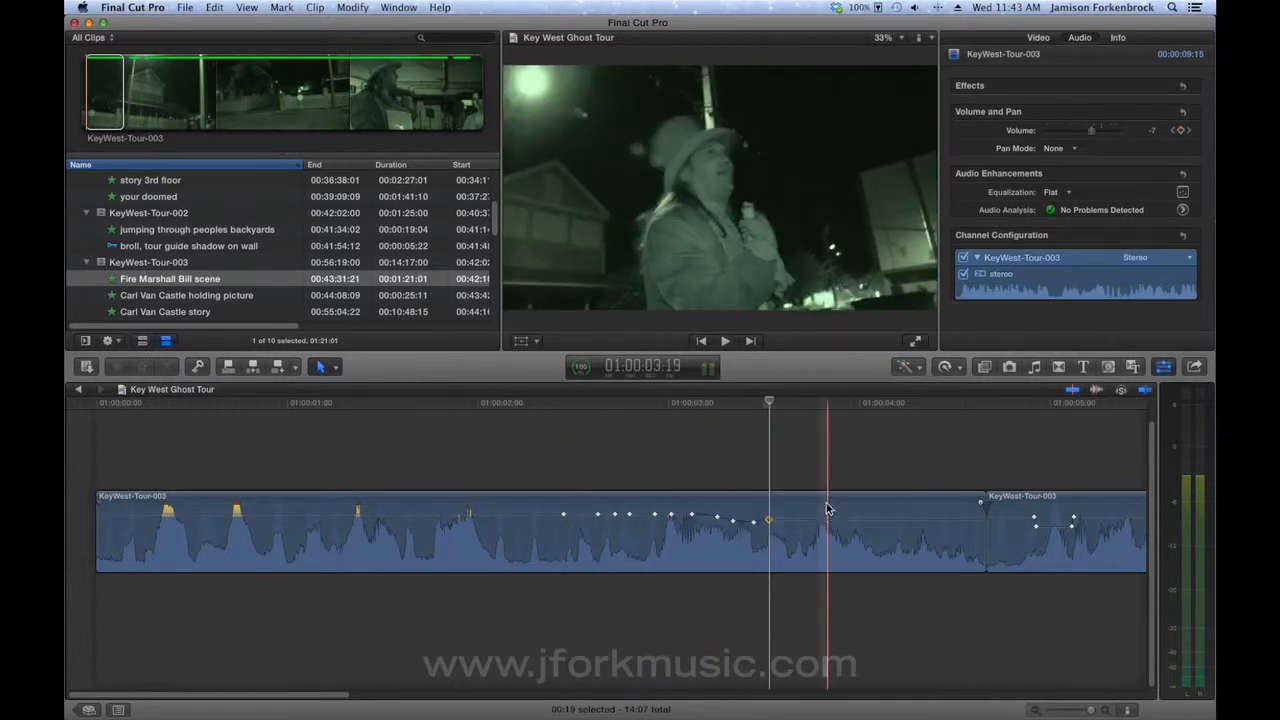